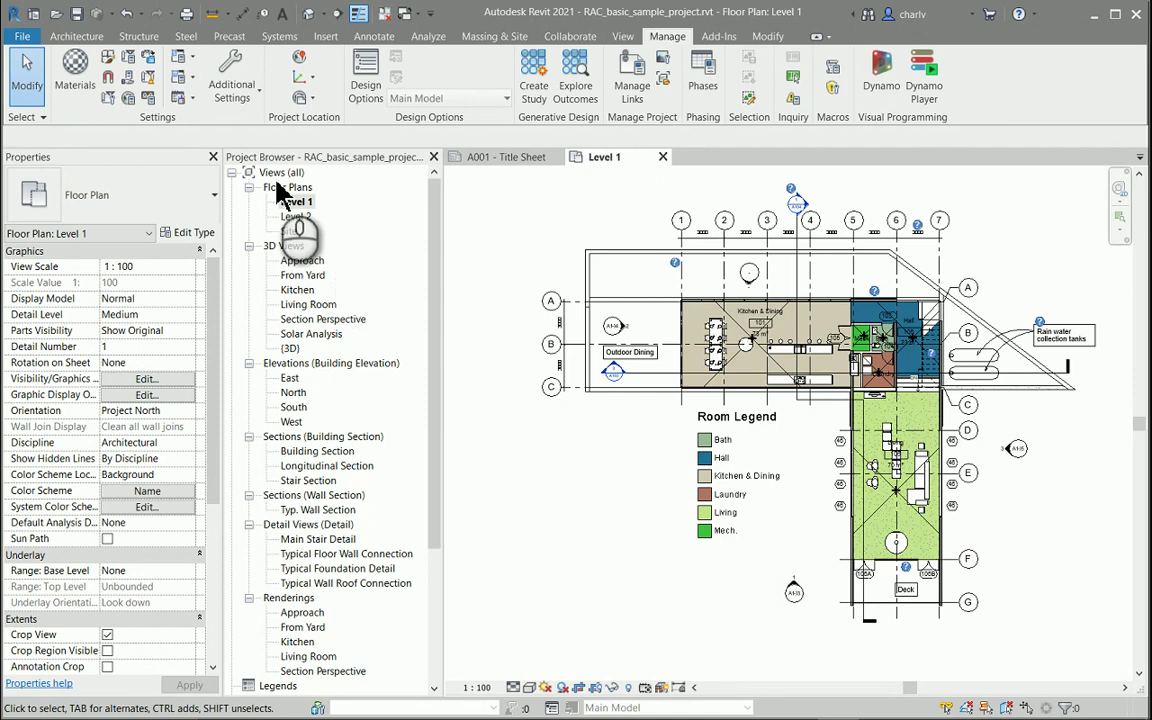
- Launch Dynamo, open the recent 'room data sheets - plans' graph, and dismiss the unresolved-nodes warning
{"action": "left_click", "coordinate": [867, 86]}
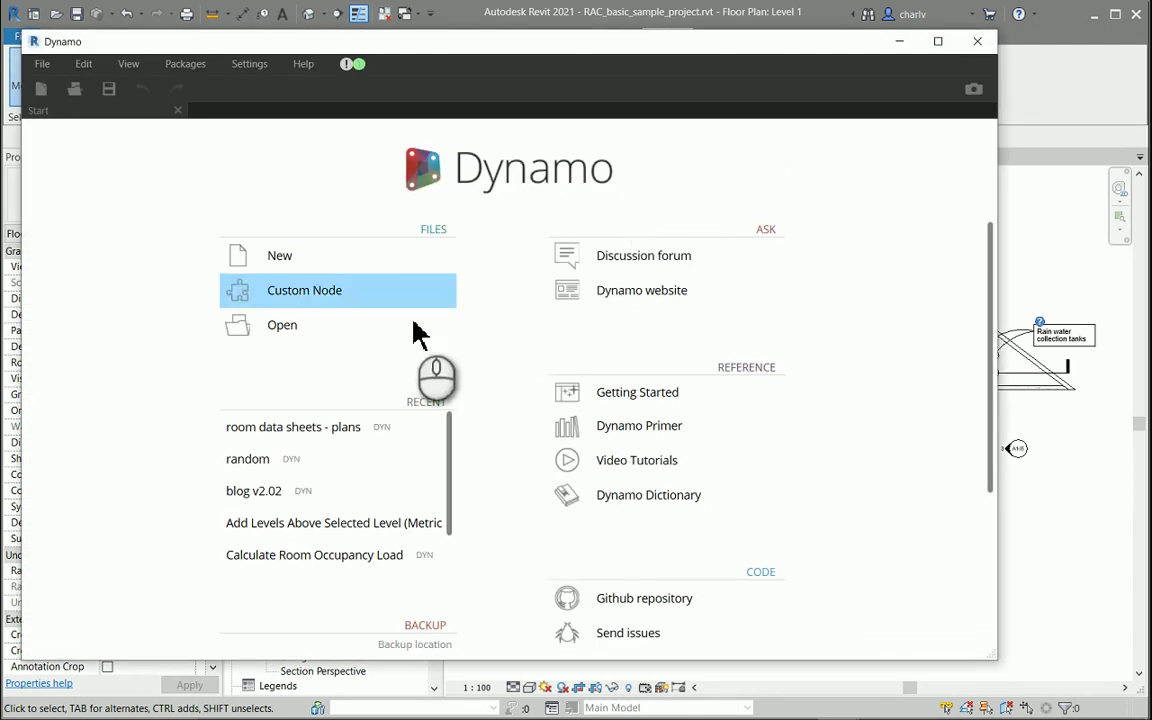
{"action": "left_click", "coordinate": [280, 430]}
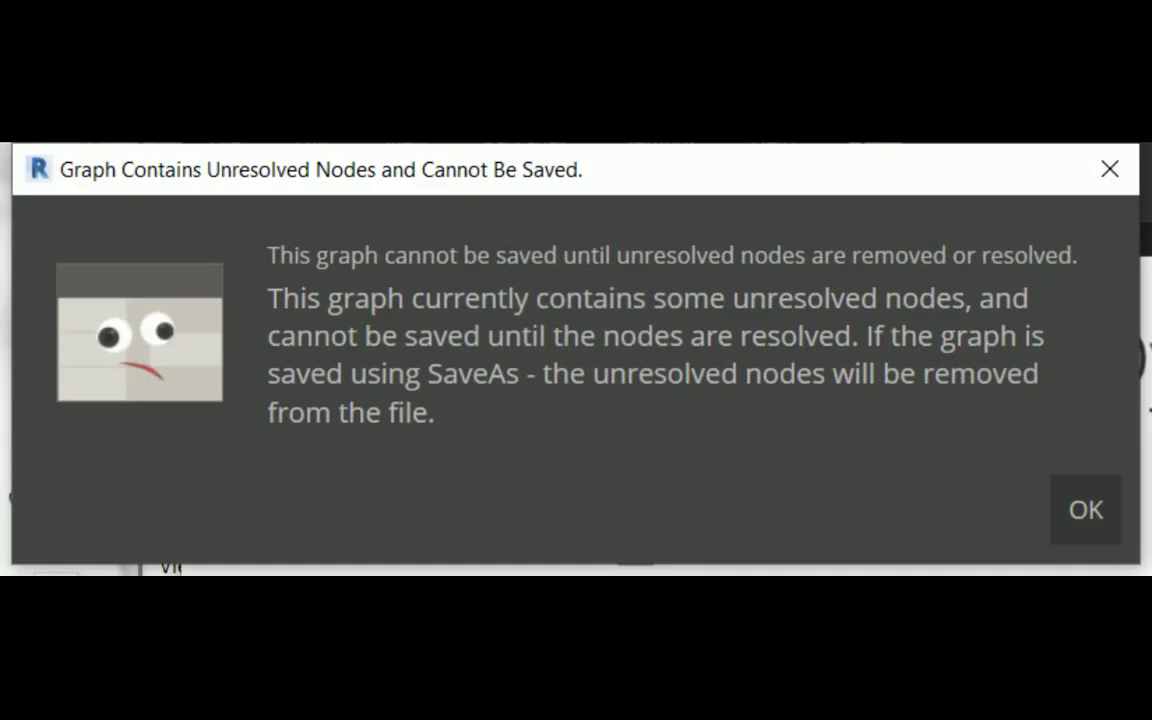
{"action": "left_click", "coordinate": [1085, 512]}
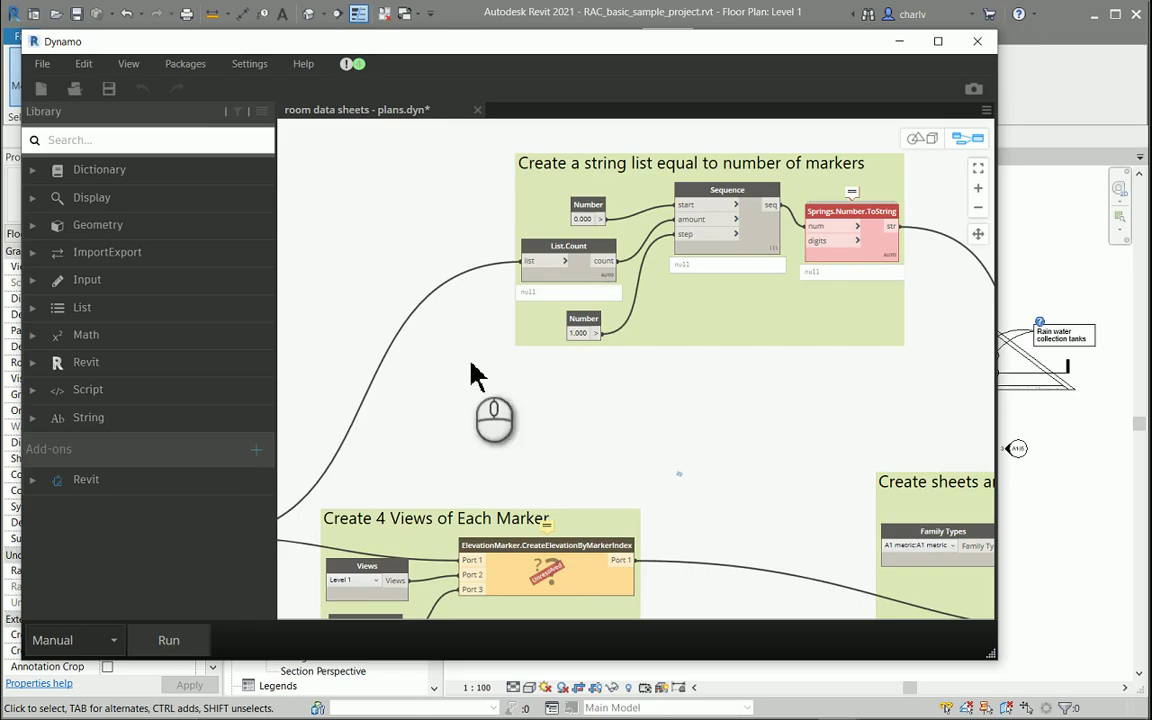
- Zoom and pan the canvas to centre the Create Elev Markers and Create 4 Views groups
{"action": "scroll", "coordinate": [490, 400], "scroll_direction": "down", "scroll_amount": 3}
{"action": "scroll", "coordinate": [500, 430], "scroll_direction": "down", "scroll_amount": 1}
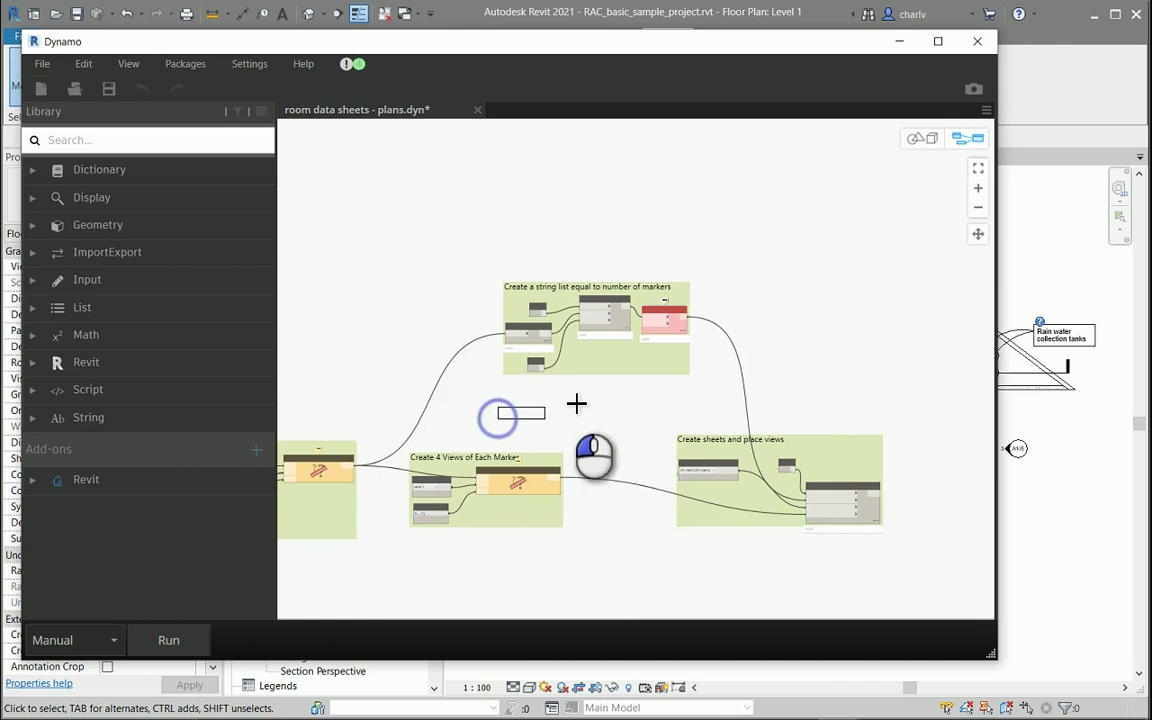
{"action": "mouse_move", "coordinate": [604, 393]}
{"action": "middle_mouse_down"}
{"action": "mouse_move", "coordinate": [808, 262]}
{"action": "mouse_move", "coordinate": [844, 258]}
{"action": "middle_mouse_up"}
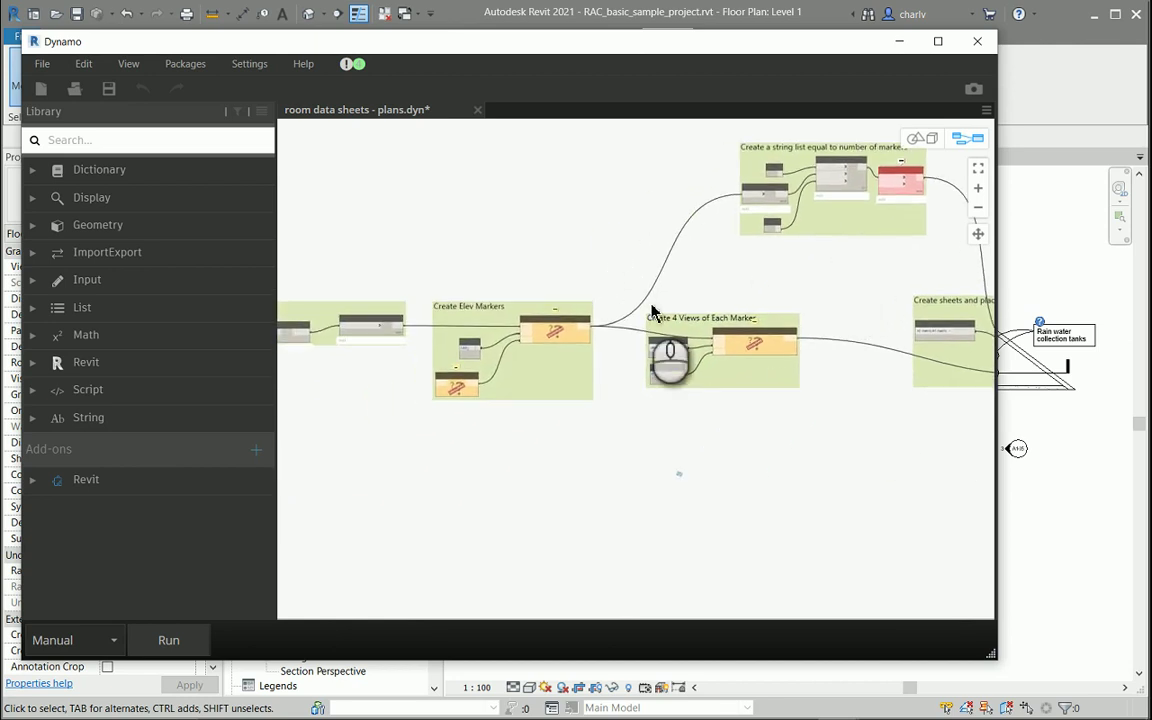
{"action": "scroll", "coordinate": [535, 370], "scroll_direction": "up", "scroll_amount": 3}
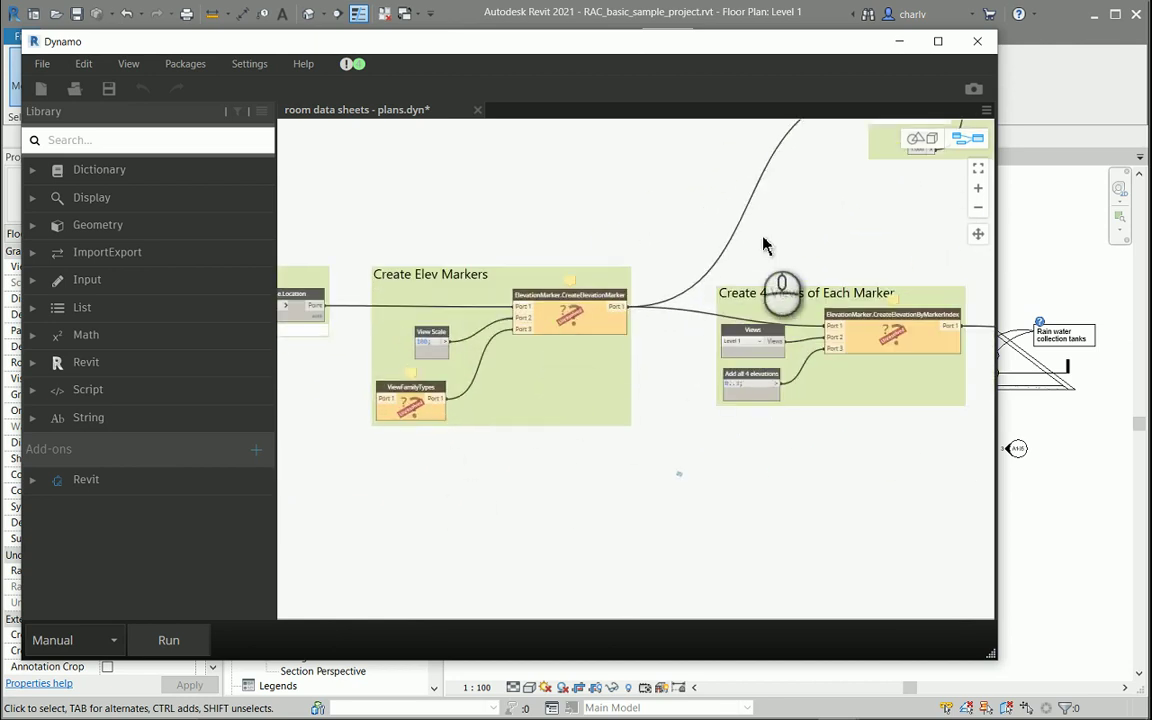
{"action": "middle_click_drag", "start_coordinate": [653, 288], "coordinate": [275, 412]}
{"action": "mouse_move", "coordinate": [670, 357]}
{"action": "middle_mouse_down"}
{"action": "mouse_move", "coordinate": [455, 362]}
{"action": "mouse_move", "coordinate": [655, 329]}
{"action": "mouse_move", "coordinate": [757, 350]}
{"action": "mouse_move", "coordinate": [847, 321]}
{"action": "middle_mouse_up"}
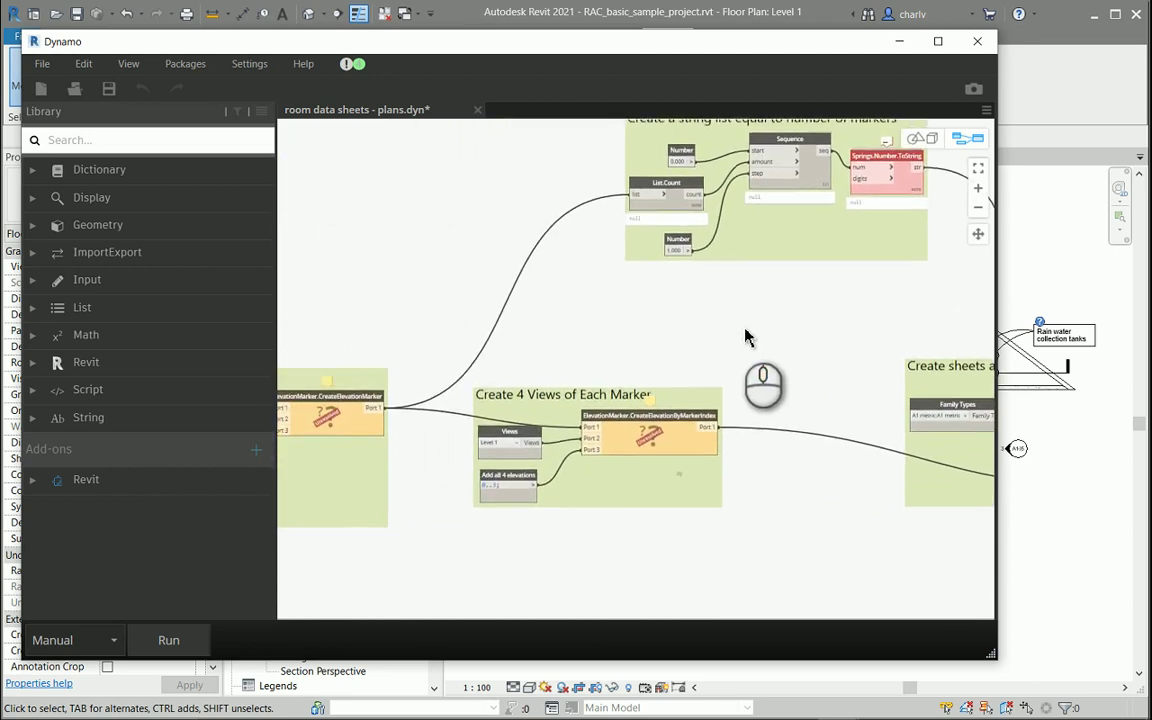
{"action": "middle_click_drag", "start_coordinate": [746, 334], "coordinate": [815, 311]}
{"action": "middle_click_drag", "start_coordinate": [684, 326], "coordinate": [736, 299]}
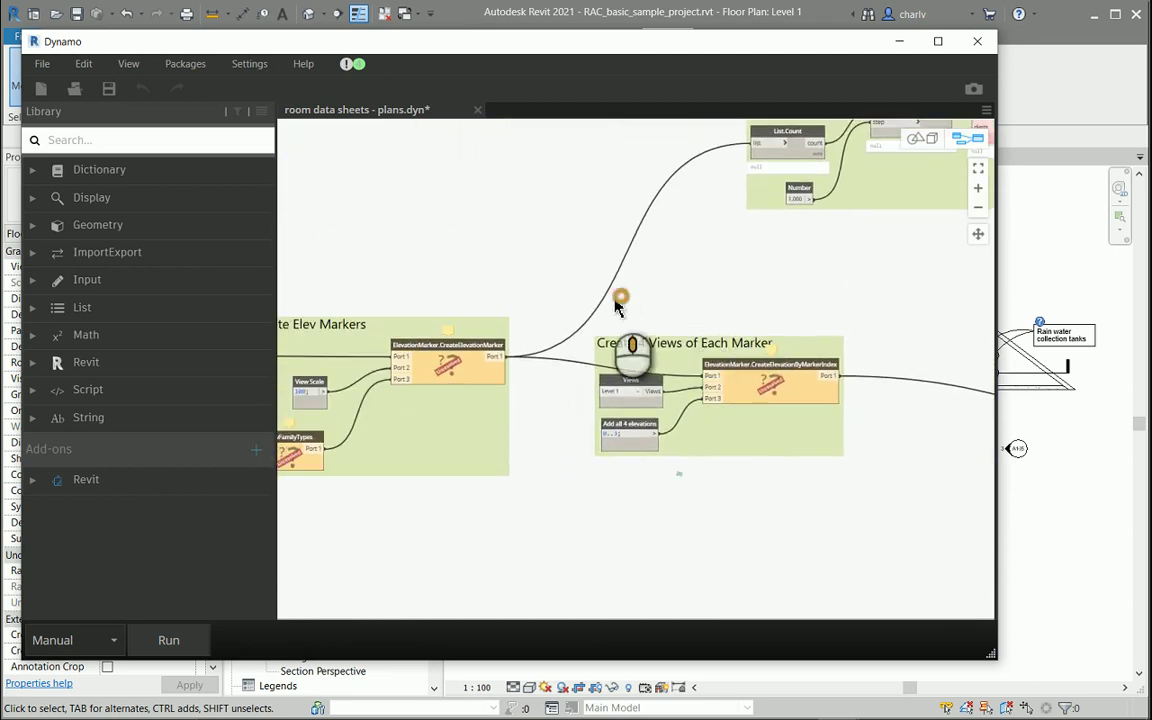
{"action": "middle_click_drag", "start_coordinate": [620, 301], "coordinate": [716, 275]}
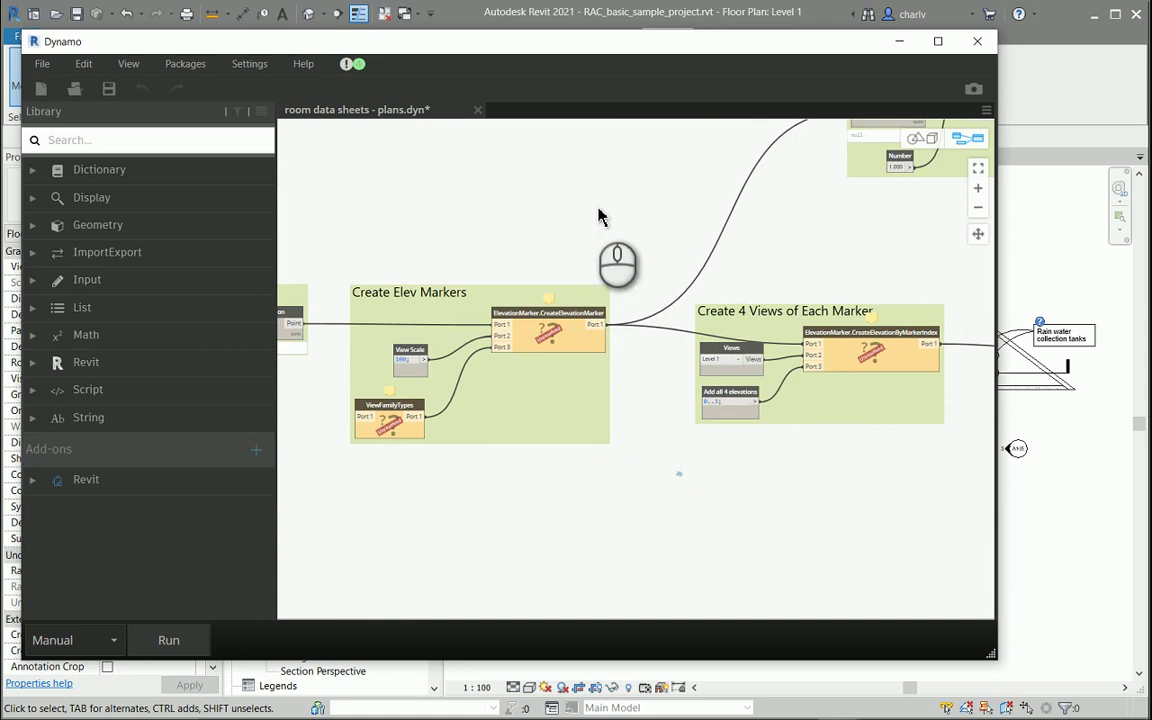
- Show the Workspace References panel beside the graph and refresh it, finding no packages
{"action": "left_click", "coordinate": [129, 68]}
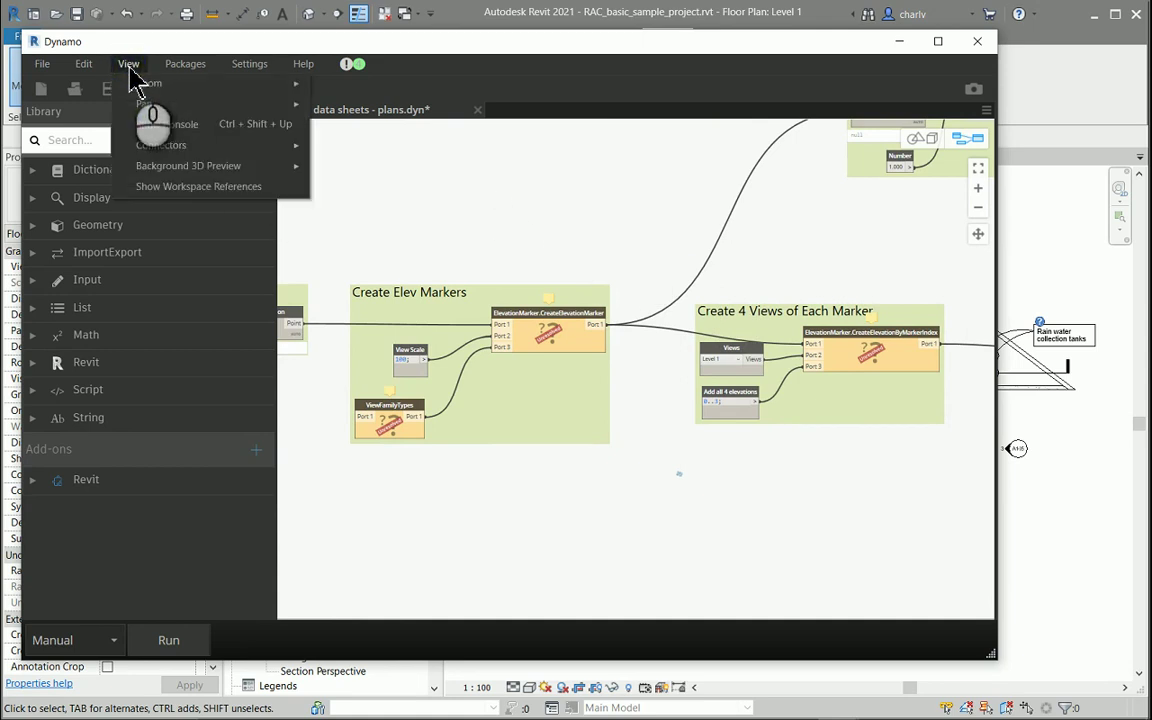
{"action": "left_click", "coordinate": [185, 190]}
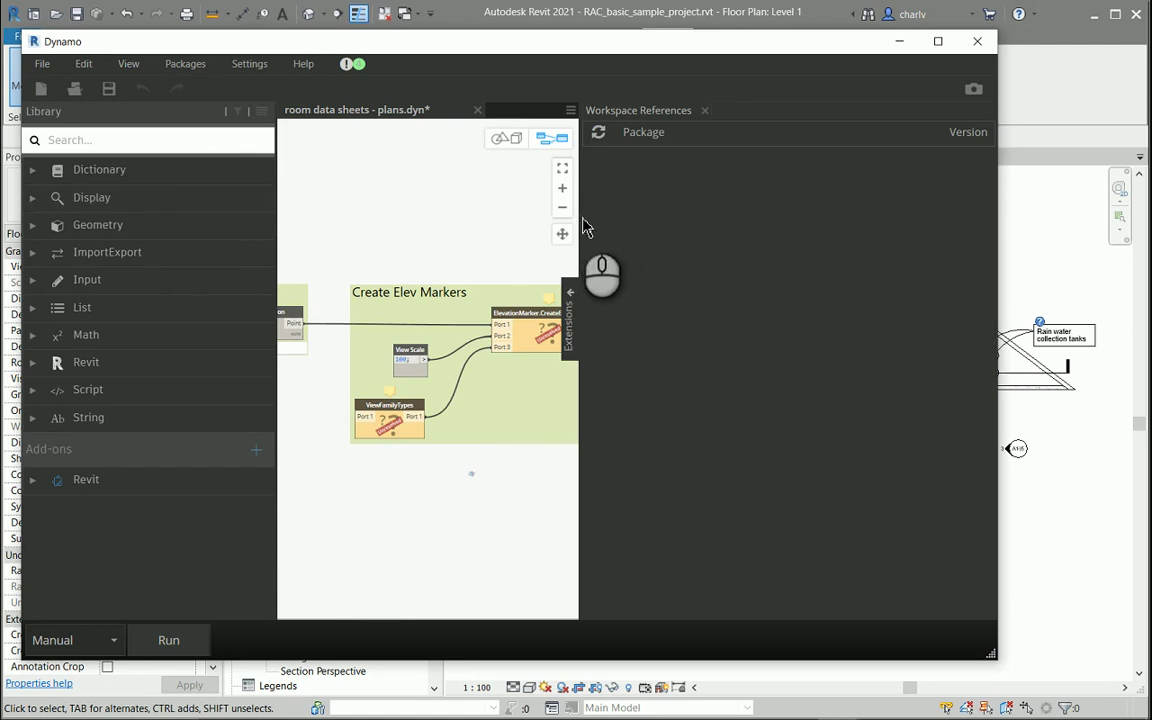
{"action": "left_click_drag", "start_coordinate": [585, 221], "coordinate": [767, 221]}
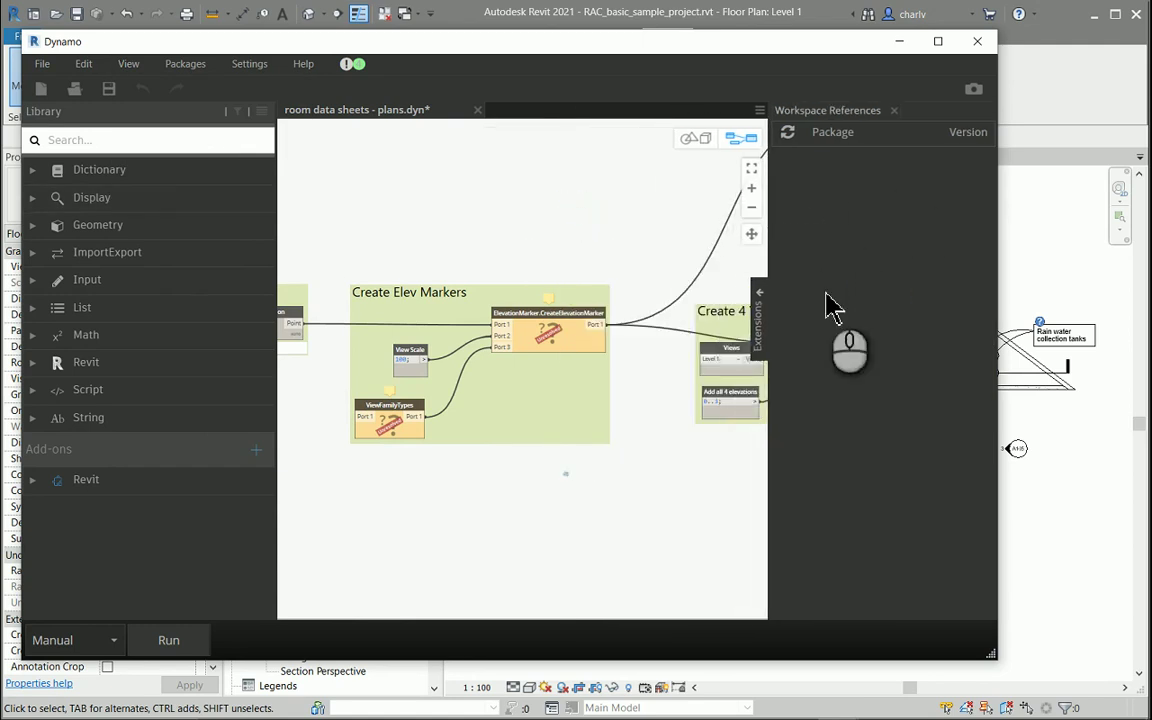
{"action": "middle_click_drag", "start_coordinate": [597, 226], "coordinate": [473, 226]}
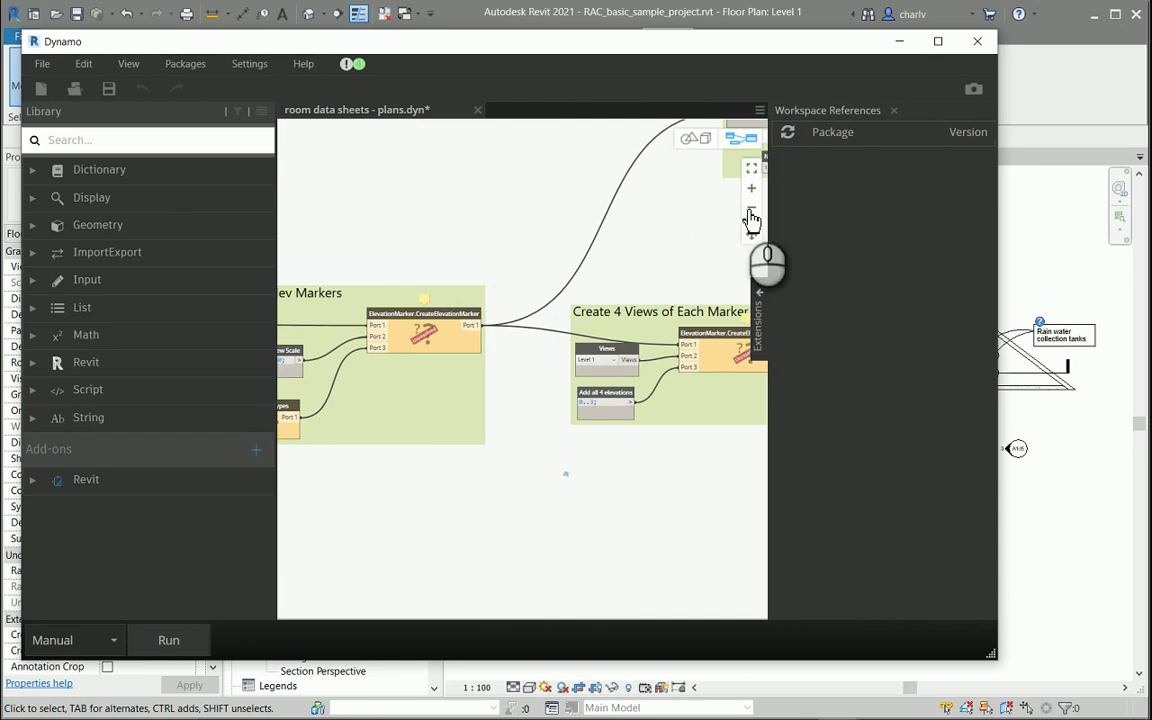
{"action": "left_click", "coordinate": [787, 132]}
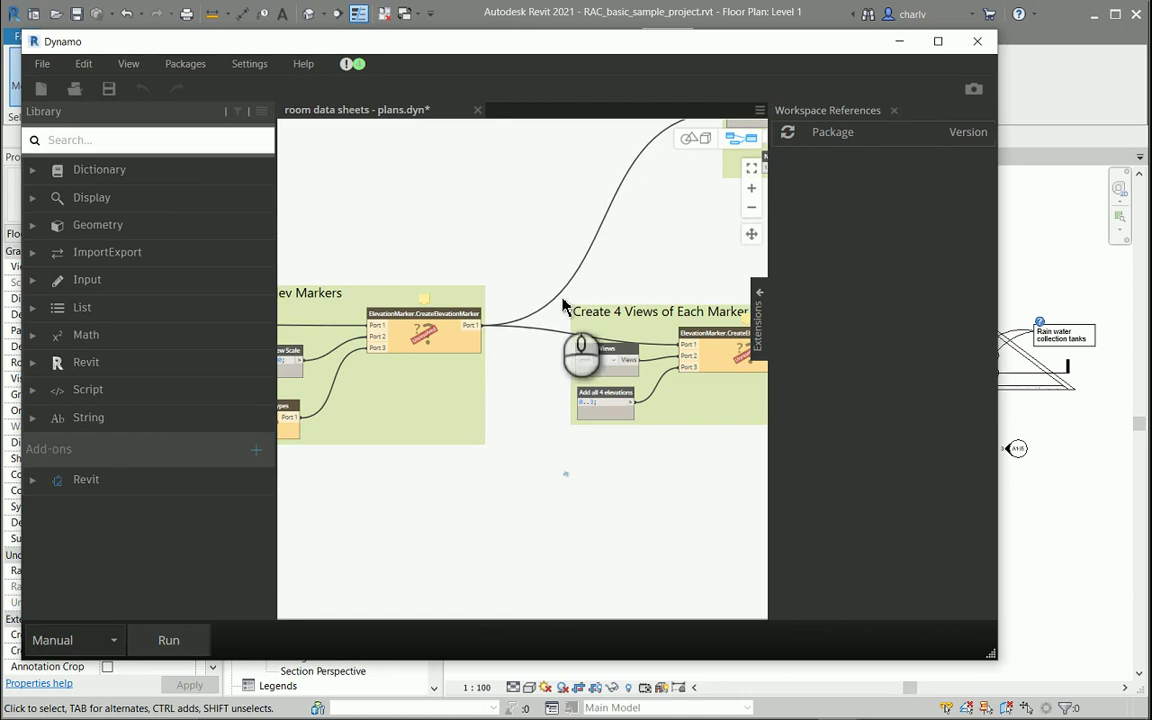
{"action": "right_click", "coordinate": [445, 338]}
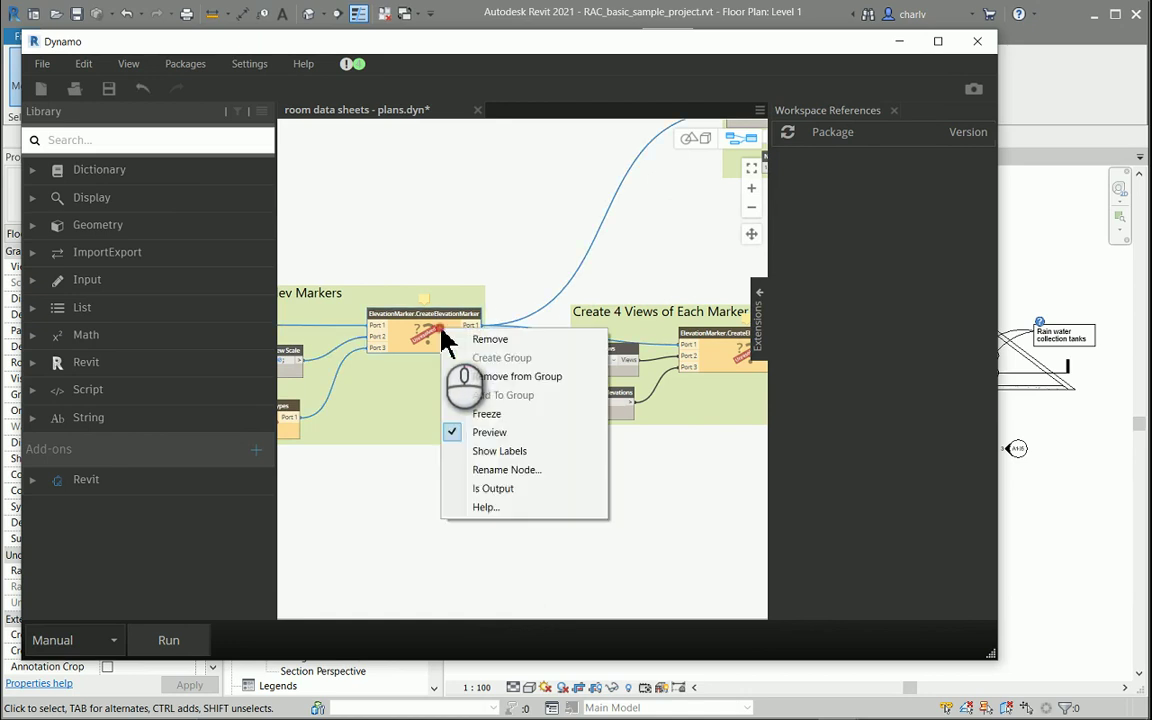
{"action": "left_click", "coordinate": [488, 508]}
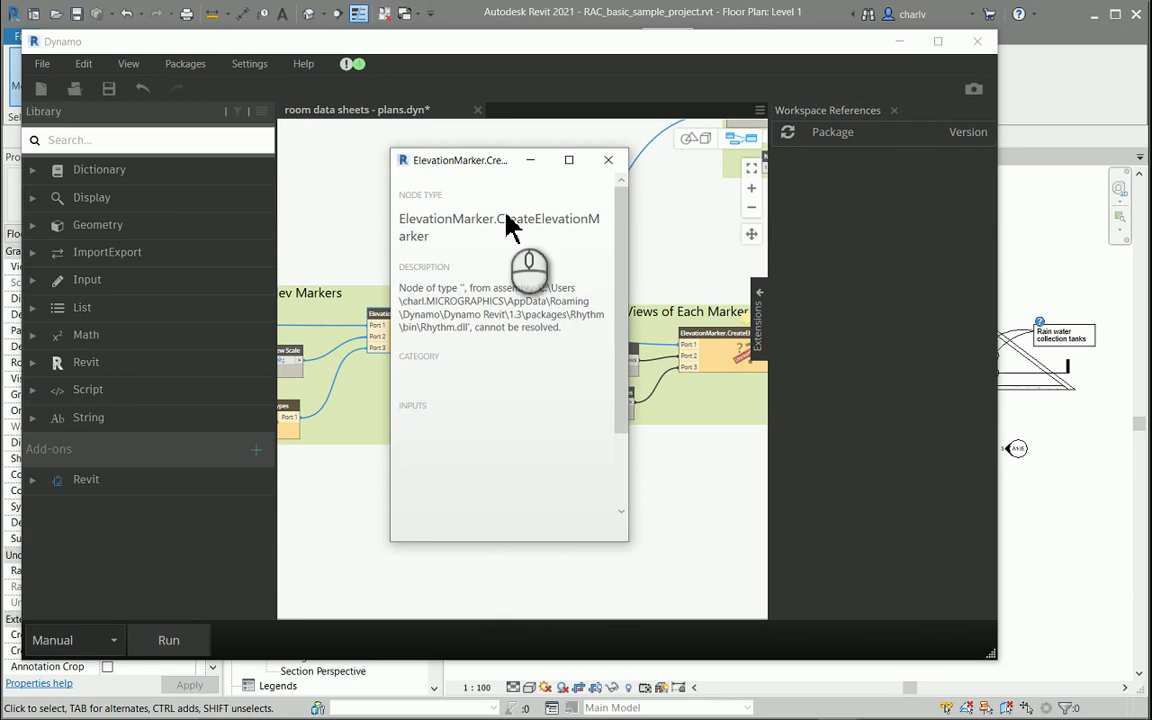
{"action": "left_click_drag", "start_coordinate": [463, 161], "coordinate": [496, 162]}
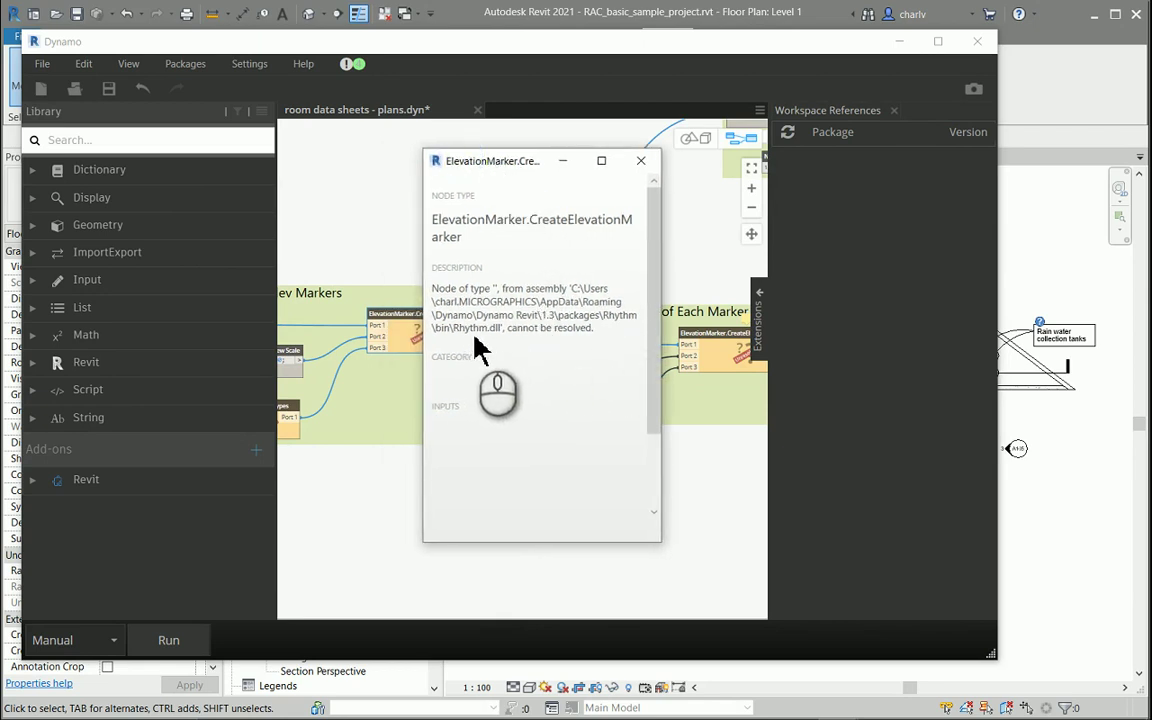
- Close the ElevationMarker help and search online packages for 'rhyt'
{"action": "left_click", "coordinate": [639, 162]}
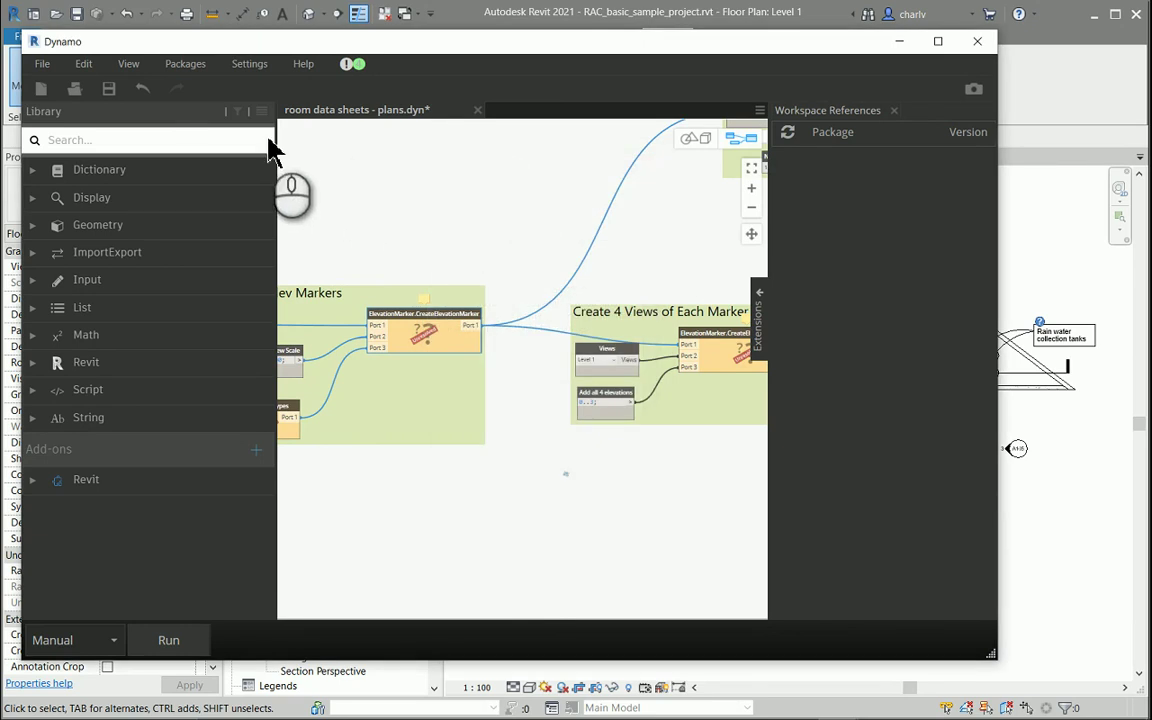
{"action": "left_click", "coordinate": [183, 66]}
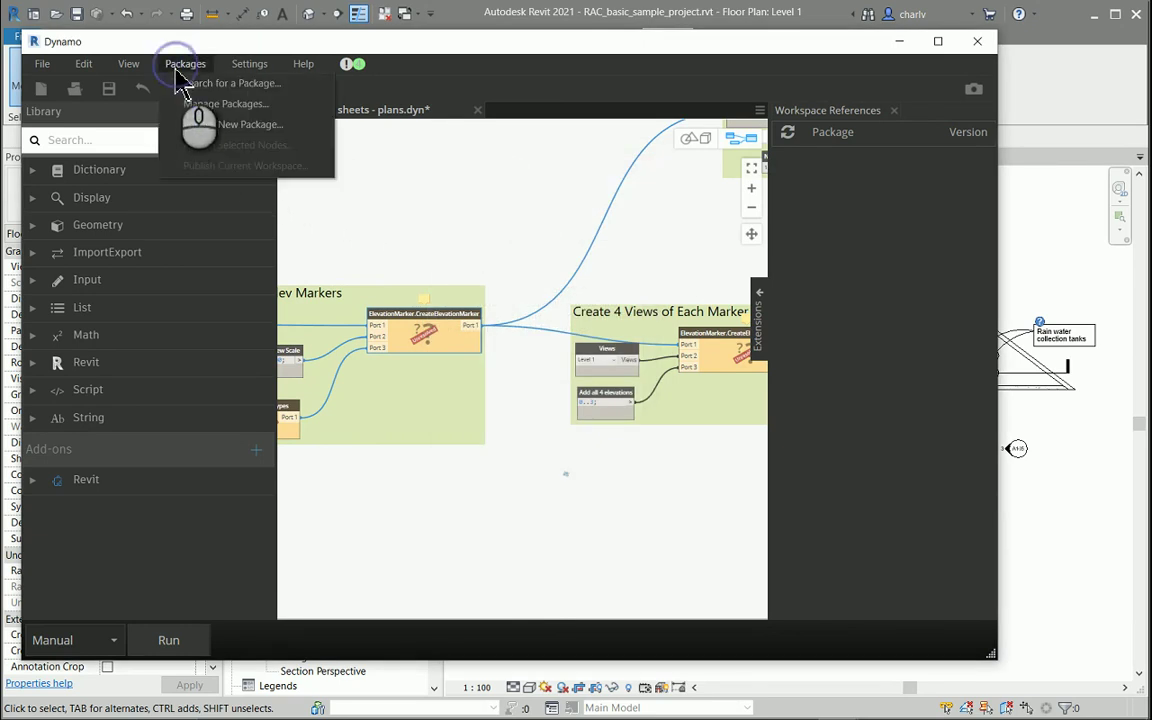
{"action": "left_click", "coordinate": [185, 83]}
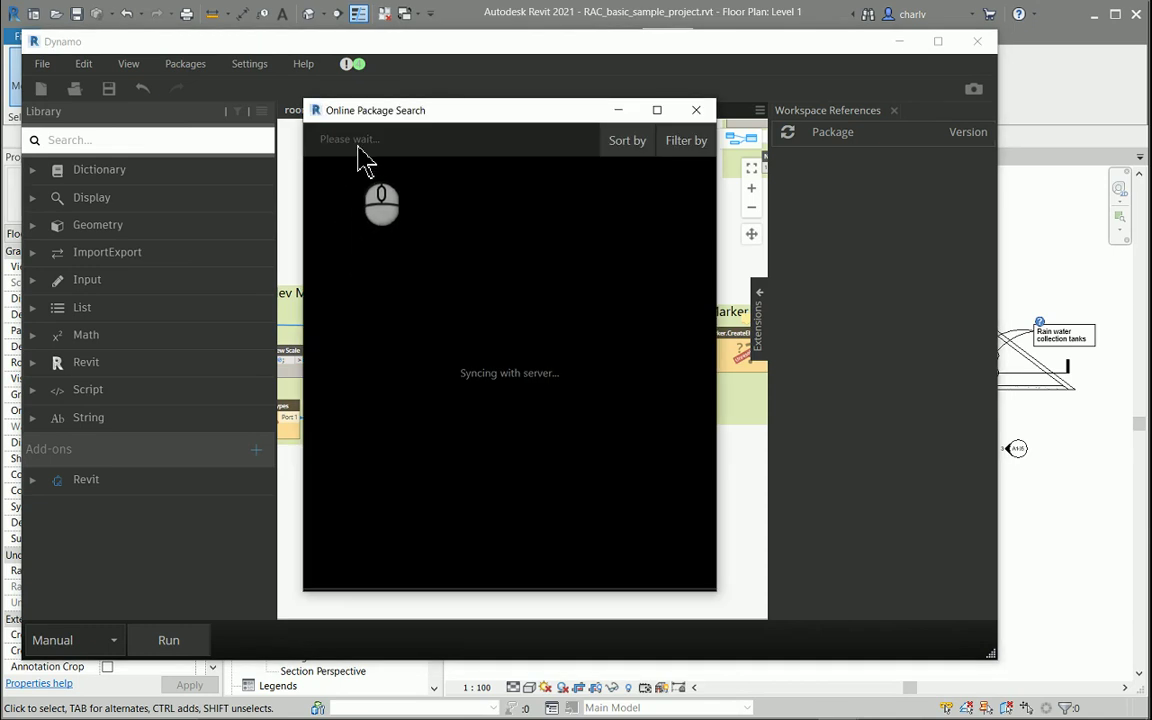
{"action": "left_click", "coordinate": [360, 140]}
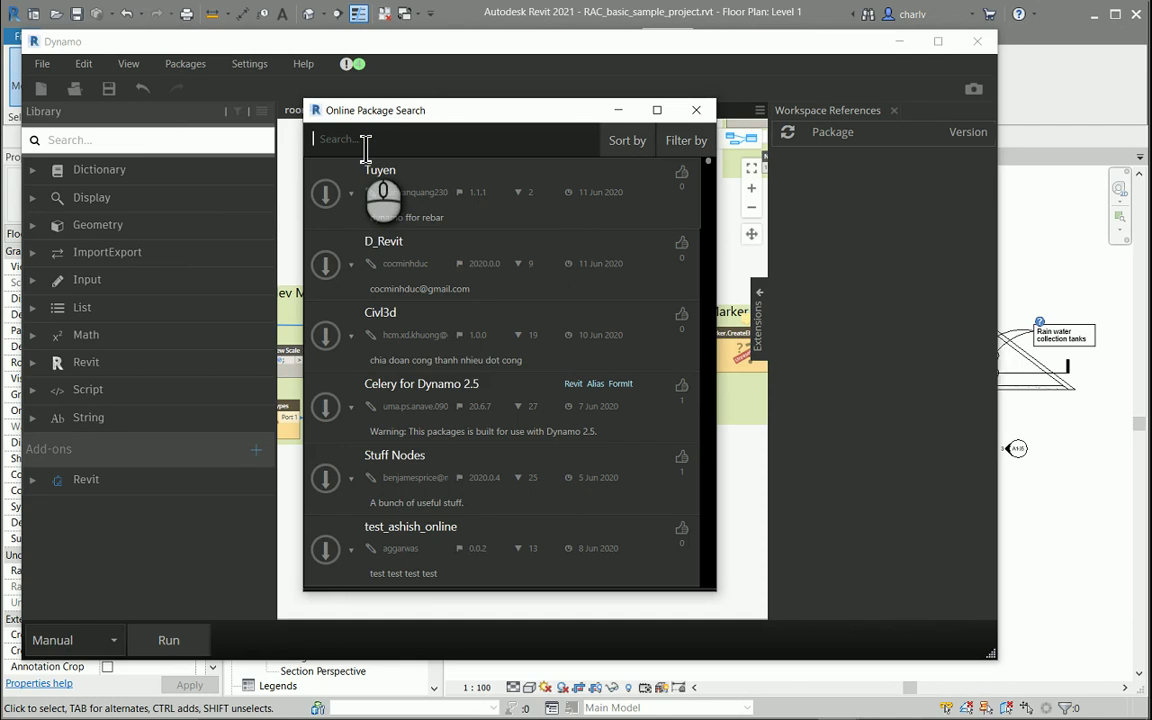
{"action": "type", "text": "rhyt"}
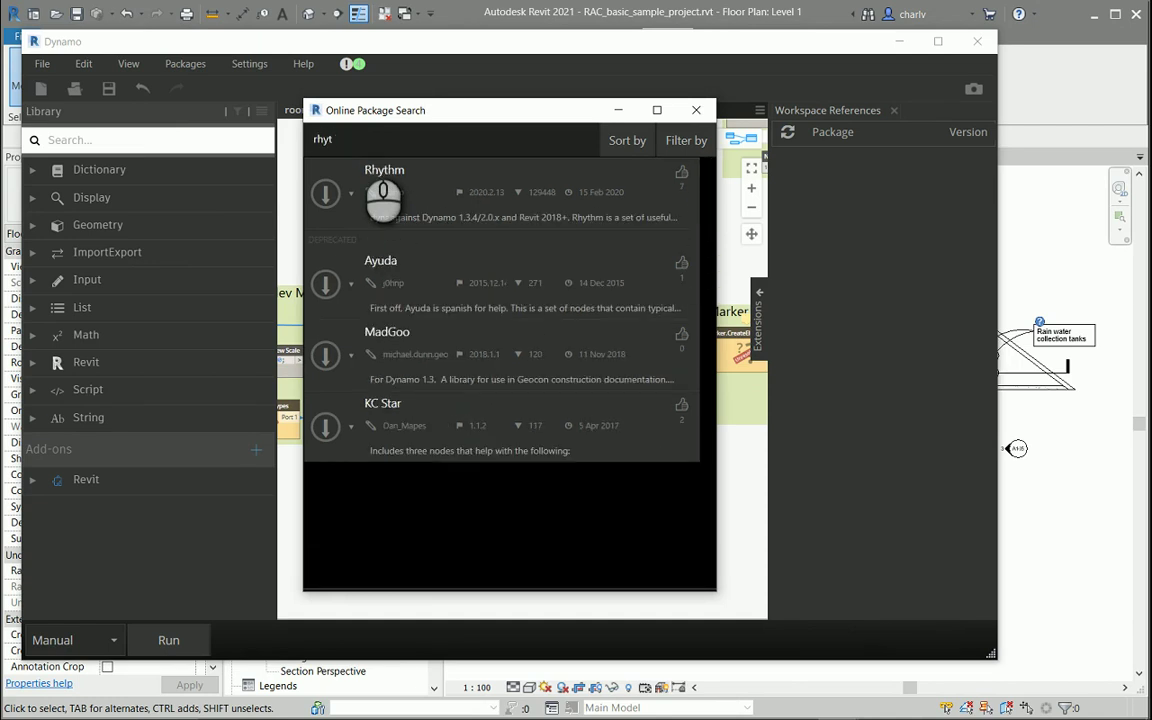
- Install Rhythm version 2020.2.13, accepting the Python scripts warning
{"action": "left_click", "coordinate": [538, 180]}
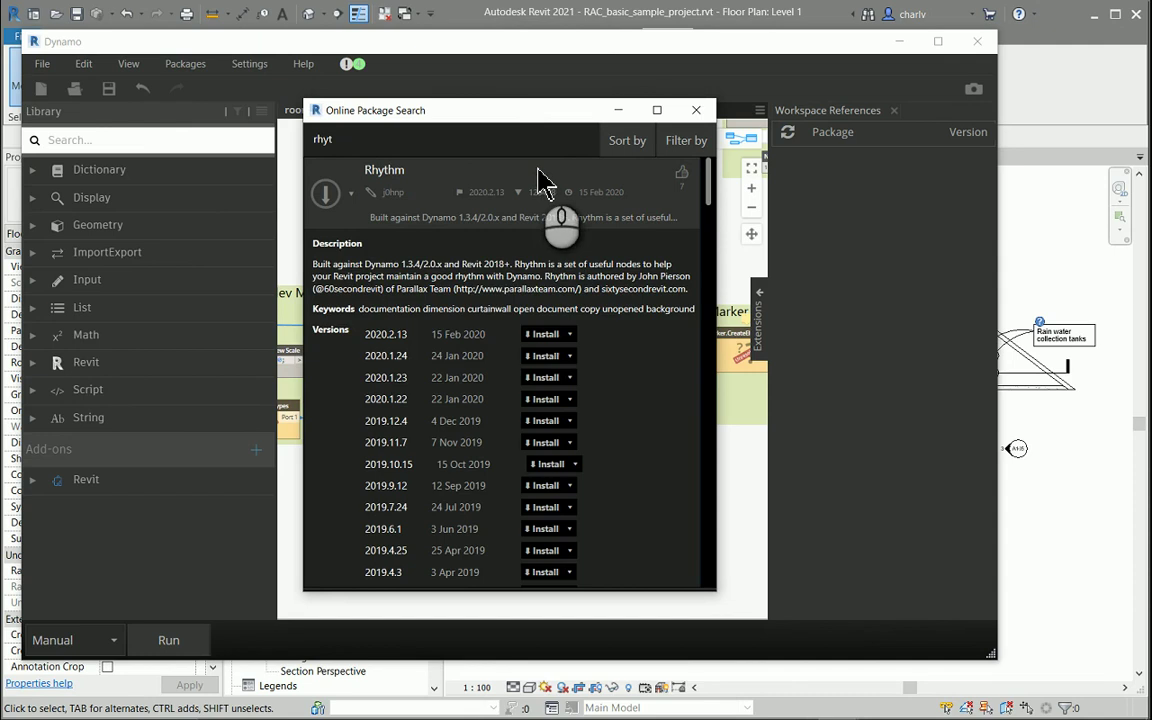
{"action": "left_click", "coordinate": [541, 334]}
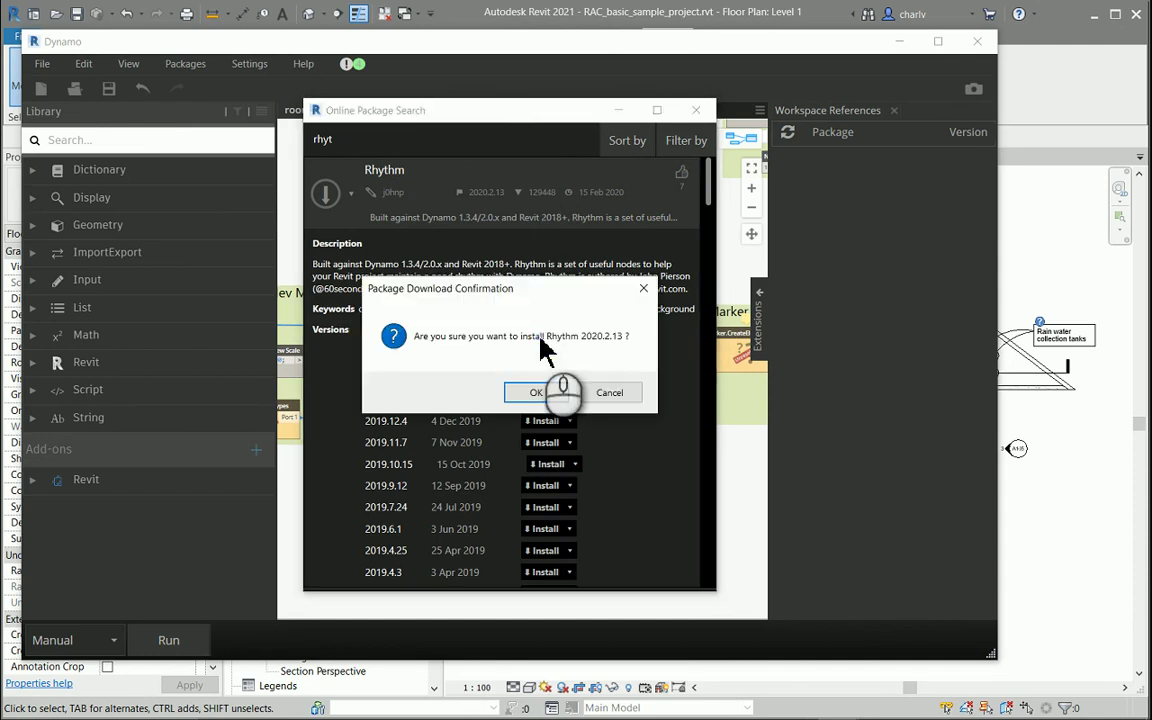
{"action": "left_click", "coordinate": [541, 391]}
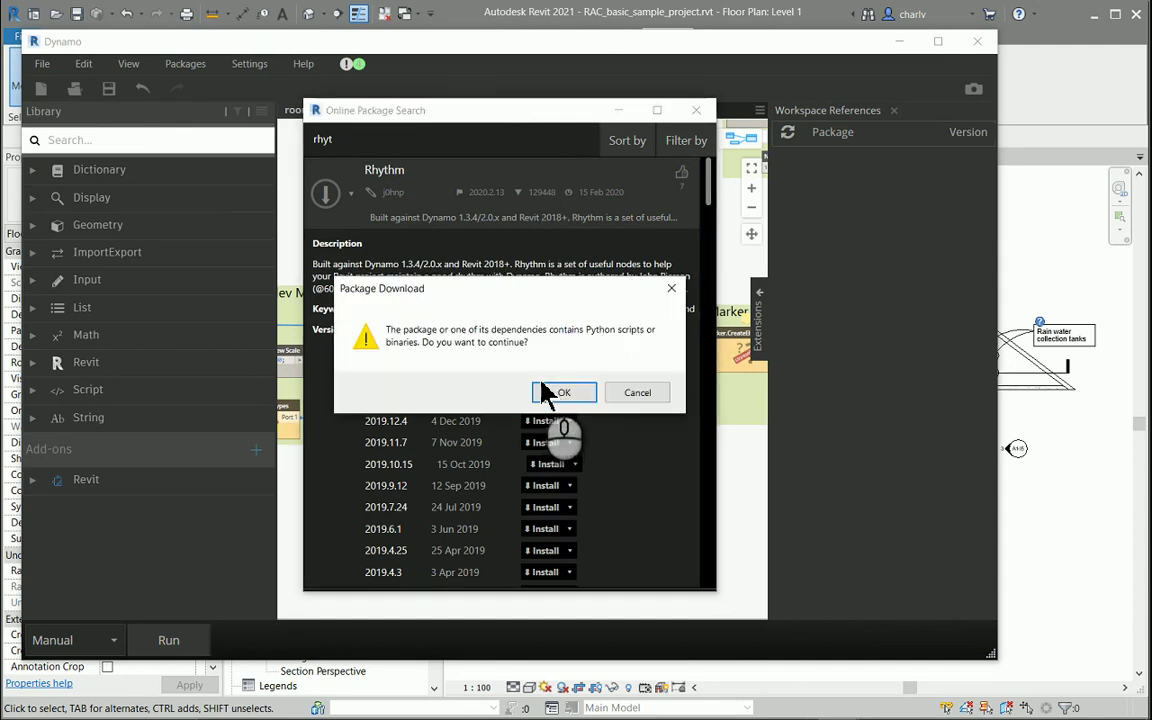
{"action": "left_click", "coordinate": [557, 393]}
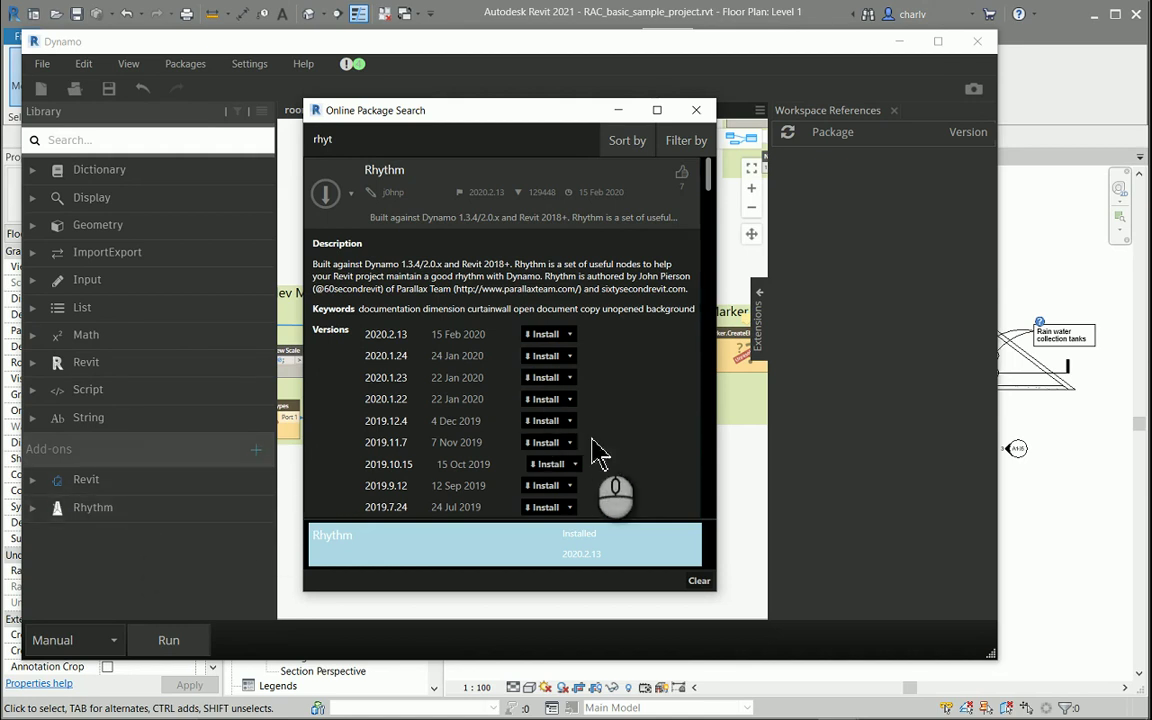
- Close the Online Package Search window and shift the graph view slightly
{"action": "left_click", "coordinate": [696, 110]}
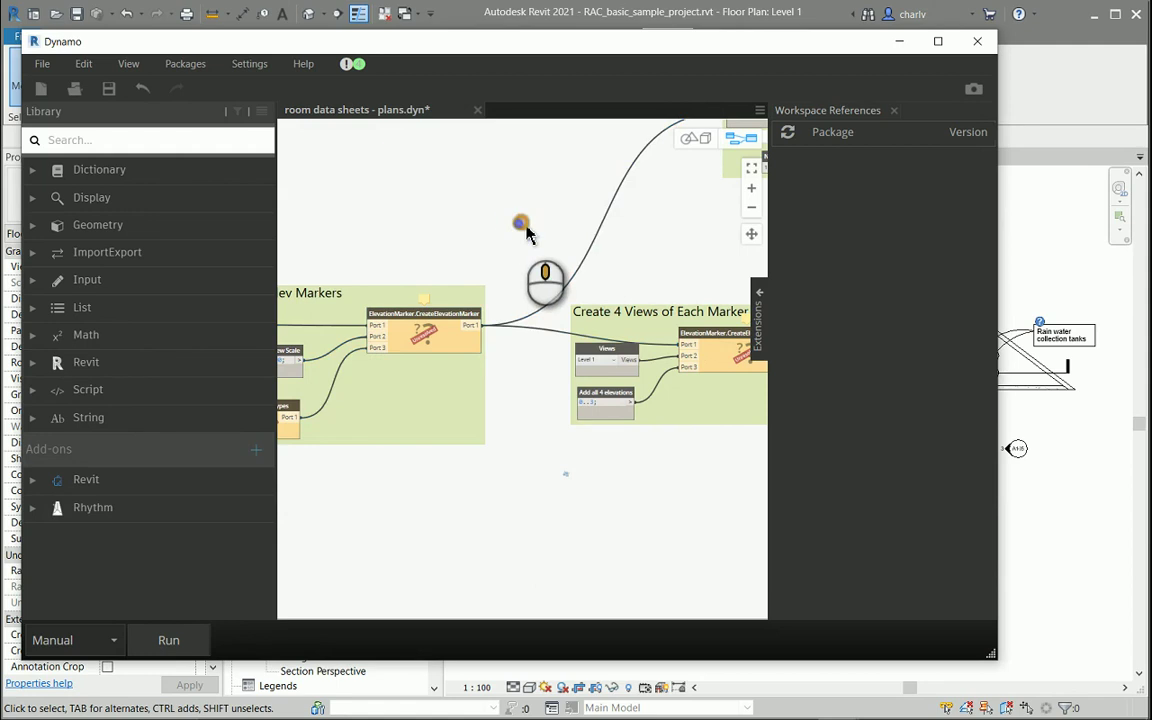
{"action": "middle_click_drag", "start_coordinate": [521, 223], "coordinate": [528, 271]}
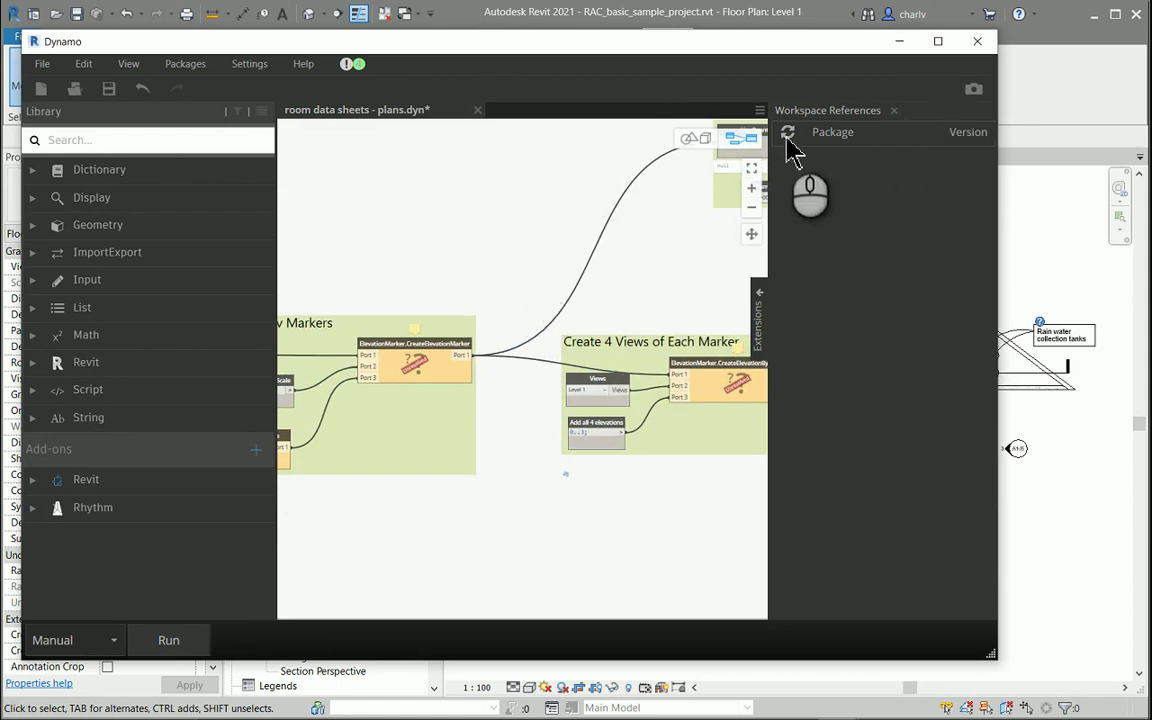
{"action": "mouse_move", "coordinate": [558, 311]}
{"action": "middle_mouse_down"}
{"action": "mouse_move", "coordinate": [471, 278]}
{"action": "mouse_move", "coordinate": [468, 244]}
{"action": "middle_mouse_up"}
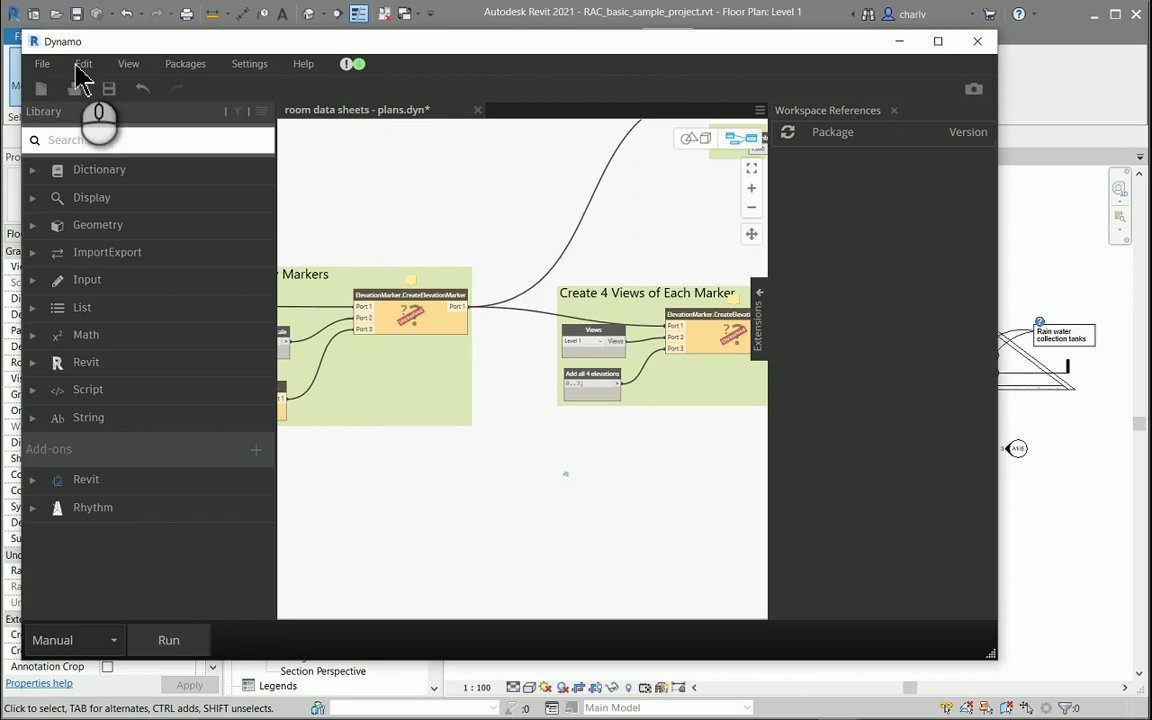
- Open 'room data sheets - plans.dyn' from the Desktop, declining to save current changes
{"action": "left_click", "coordinate": [42, 63]}
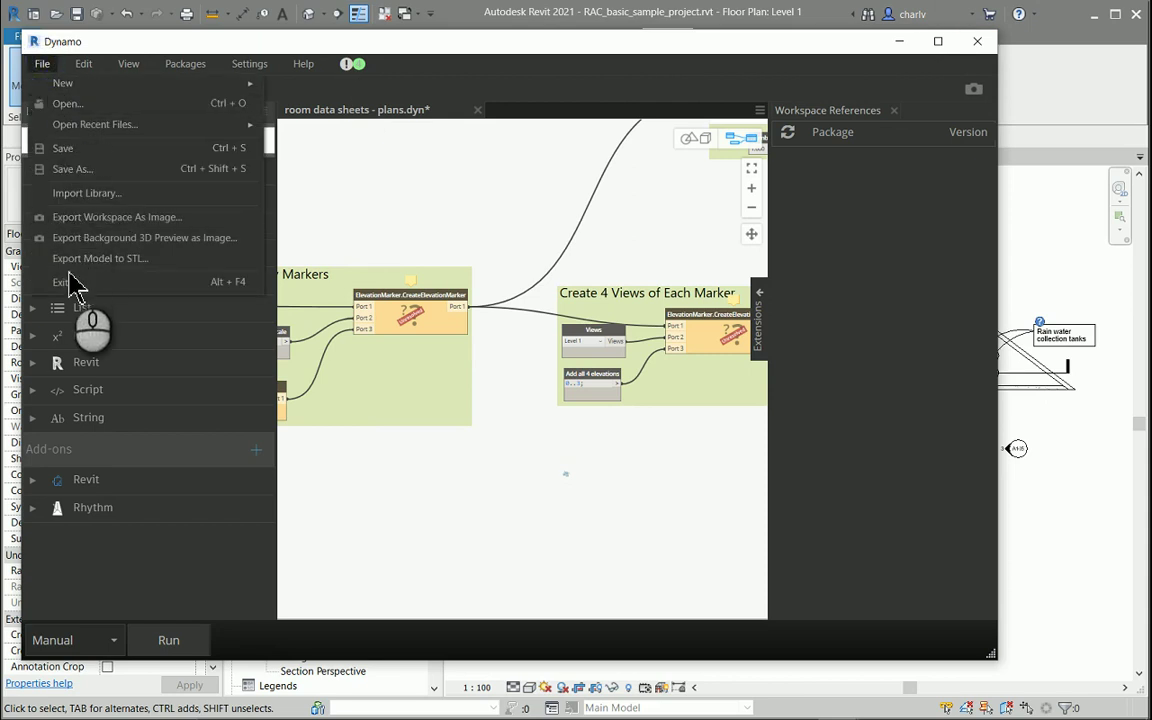
{"action": "left_click", "coordinate": [75, 148]}
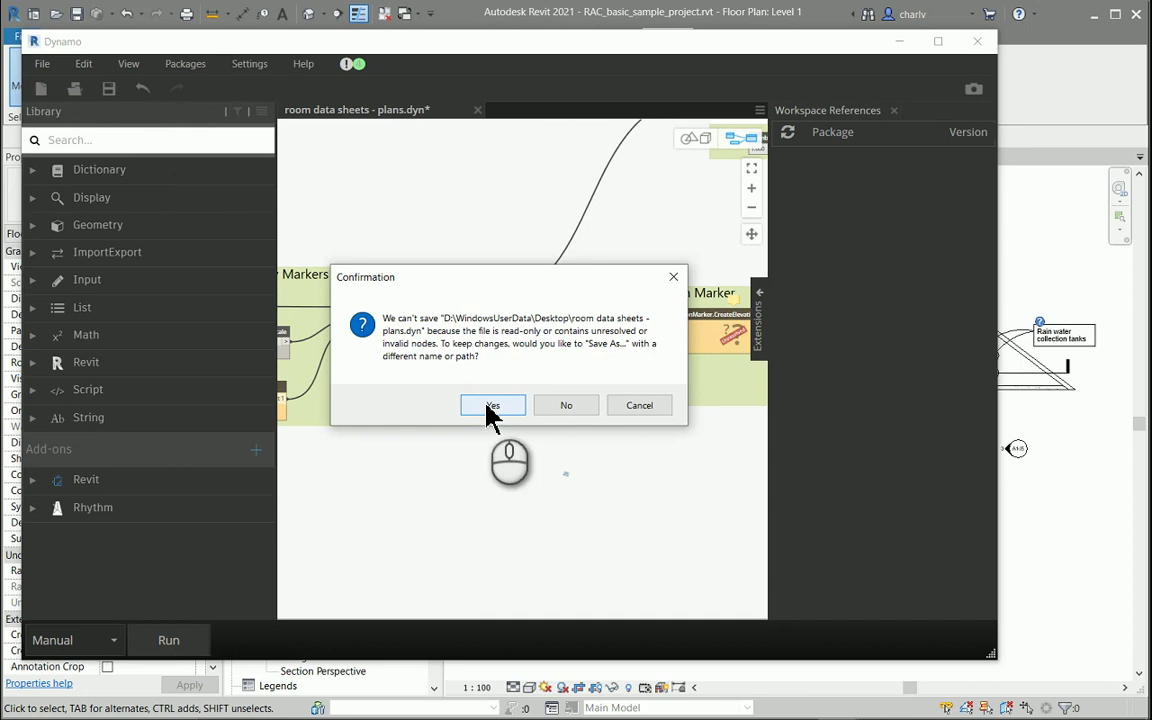
{"action": "left_click", "coordinate": [548, 404]}
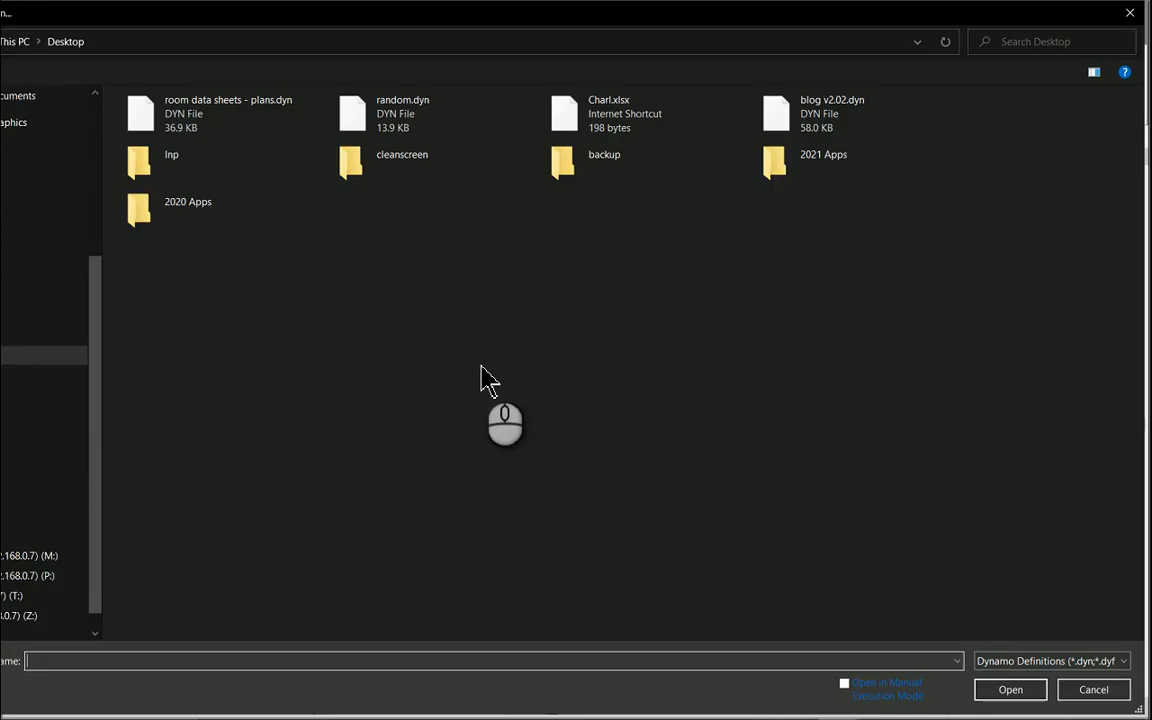
{"action": "left_click", "coordinate": [243, 128]}
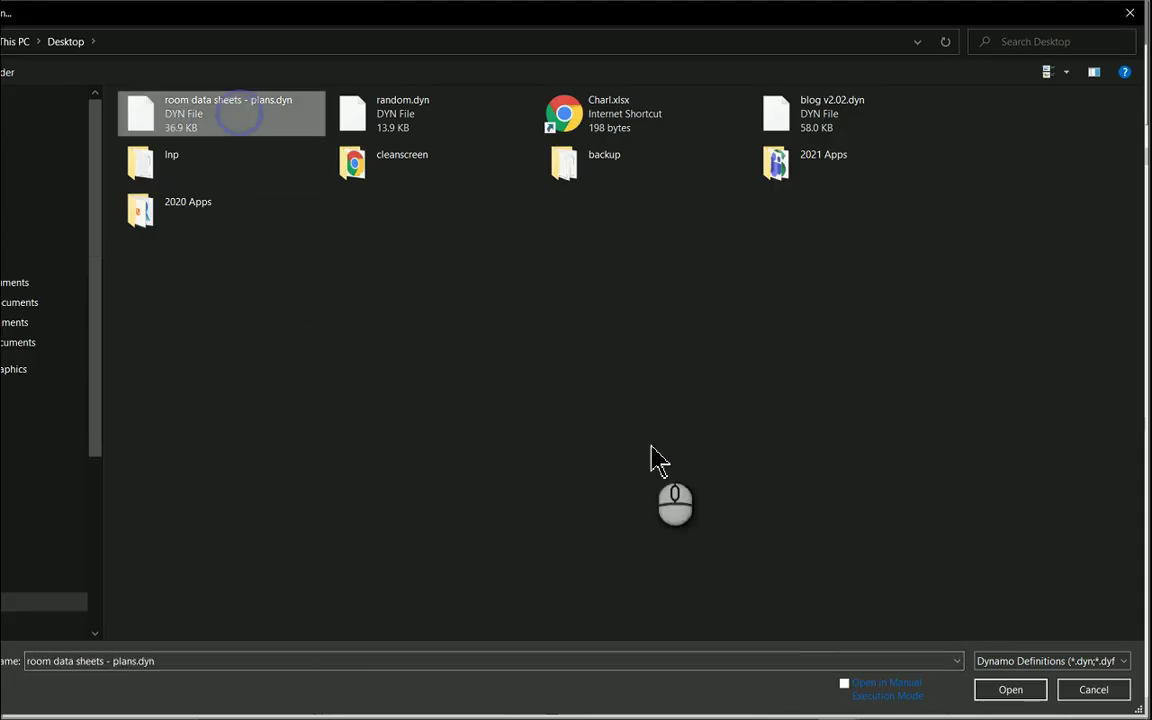
{"action": "left_click", "coordinate": [1005, 692]}
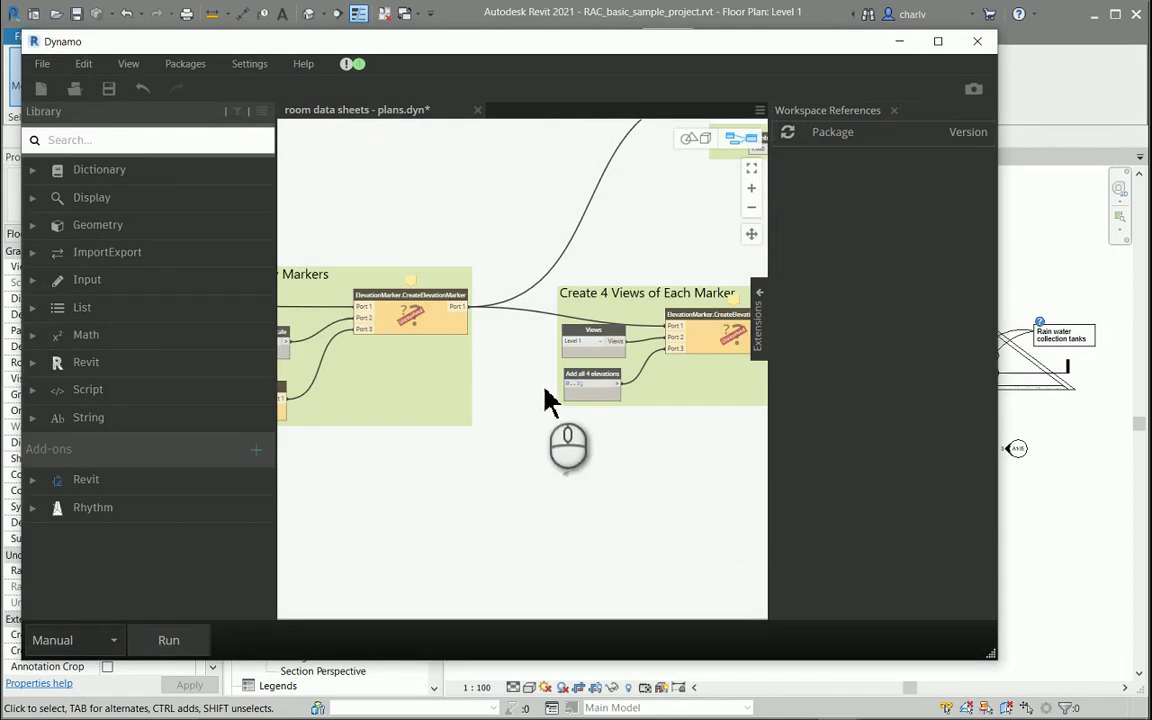
- Zoom and pan to the string list group holding the Springs.Number.ToString node
{"action": "scroll", "coordinate": [548, 400], "scroll_direction": "down", "scroll_amount": 5}
{"action": "middle_click_drag", "start_coordinate": [448, 419], "coordinate": [663, 329]}
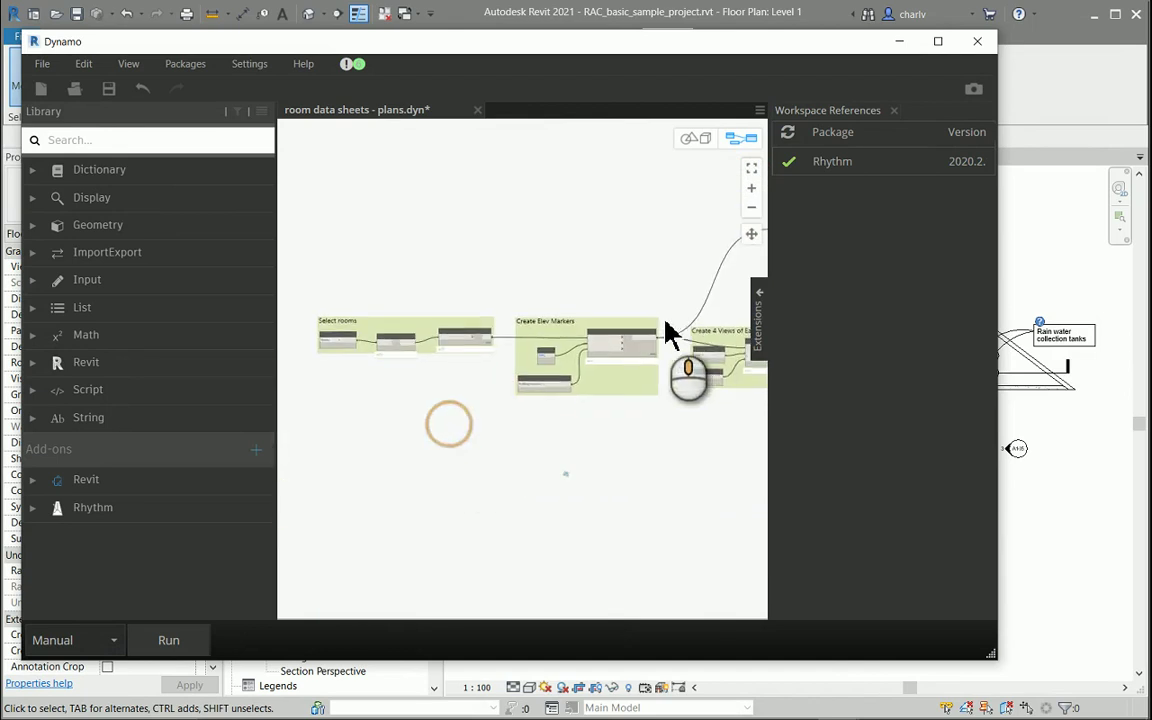
{"action": "middle_click_drag", "start_coordinate": [655, 445], "coordinate": [453, 530]}
{"action": "middle_click_drag", "start_coordinate": [640, 372], "coordinate": [550, 411]}
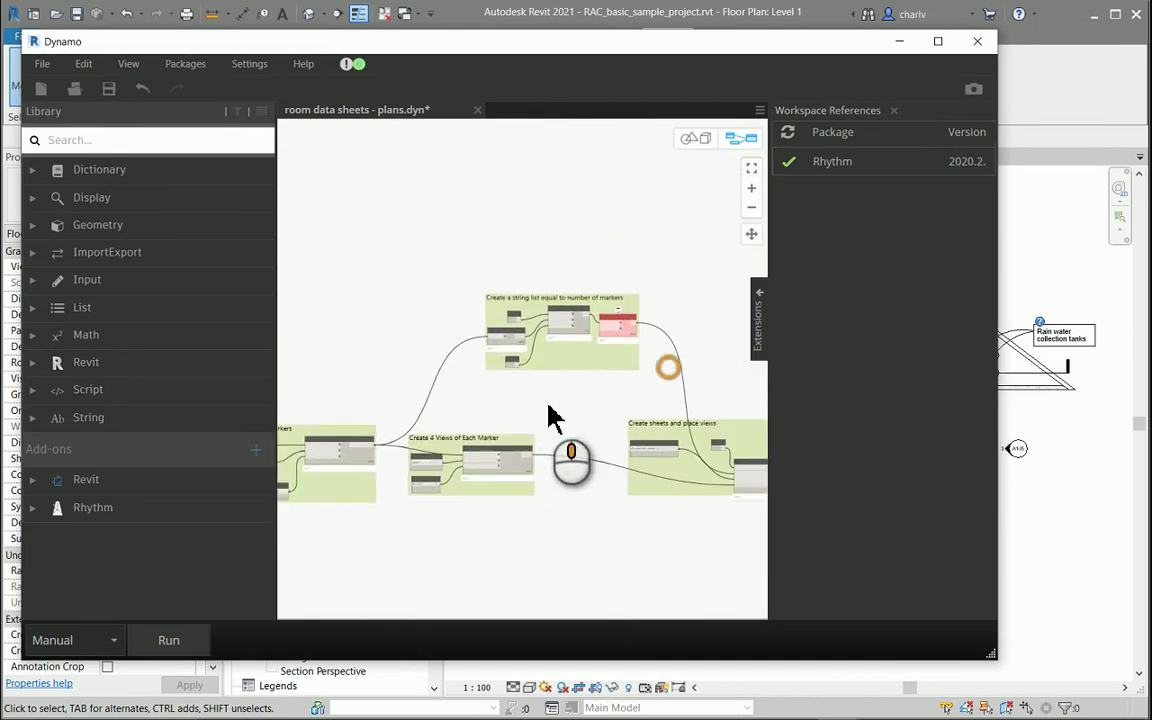
{"action": "scroll", "coordinate": [571, 334], "scroll_direction": "up", "scroll_amount": 3}
{"action": "scroll", "coordinate": [565, 338], "scroll_direction": "up", "scroll_amount": 3}
{"action": "scroll", "coordinate": [565, 338], "scroll_direction": "up", "scroll_amount": 2}
- Read the help for the unresolved Springs.Number.ToString node, then close it
{"action": "right_click", "coordinate": [562, 343]}
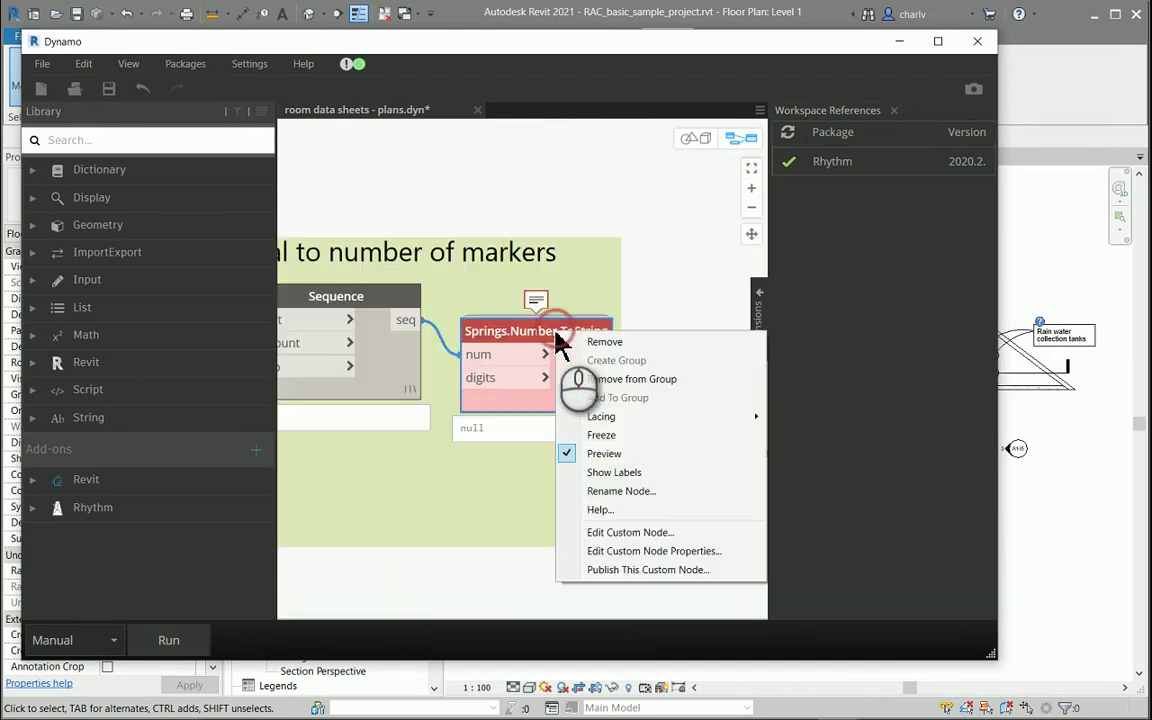
{"action": "left_click", "coordinate": [617, 511]}
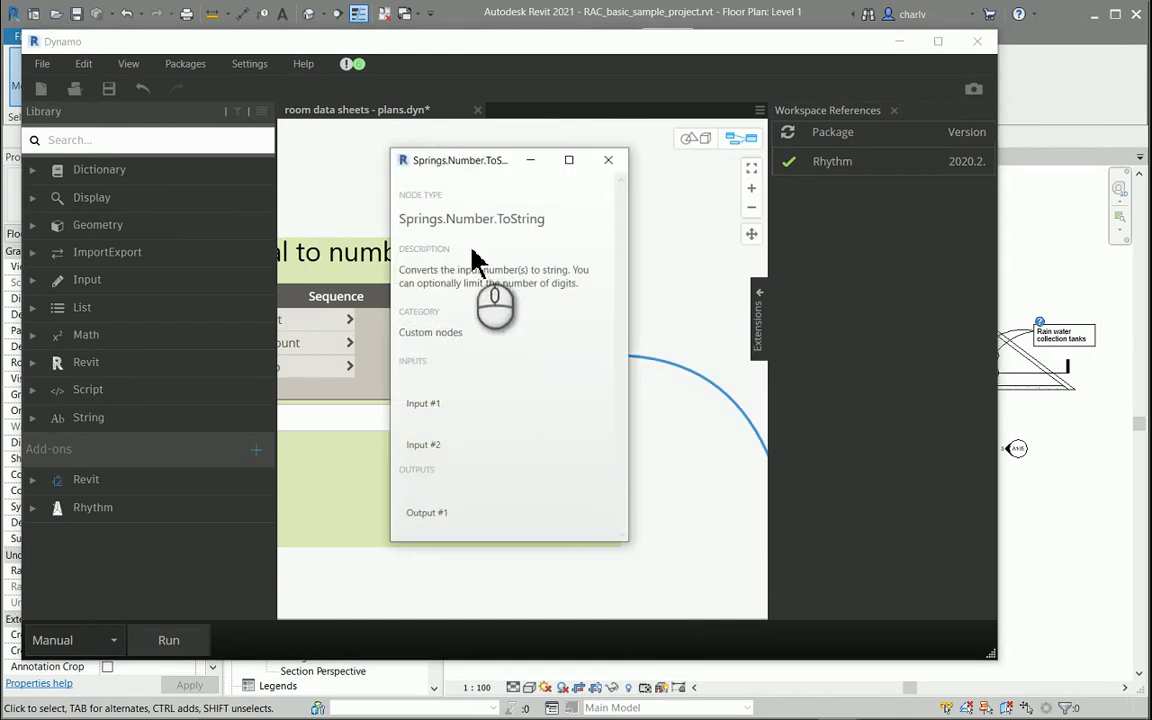
{"action": "left_click", "coordinate": [608, 160]}
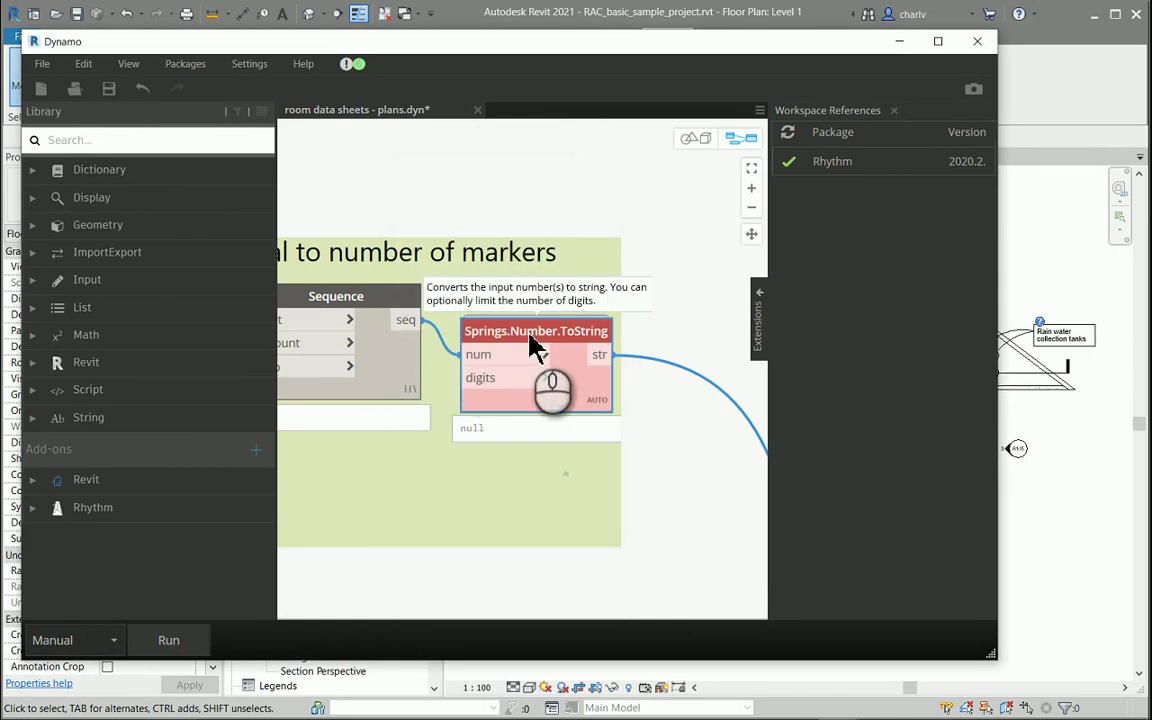
- Choose Search for a Package from the Packages menu
{"action": "left_click", "coordinate": [190, 64]}
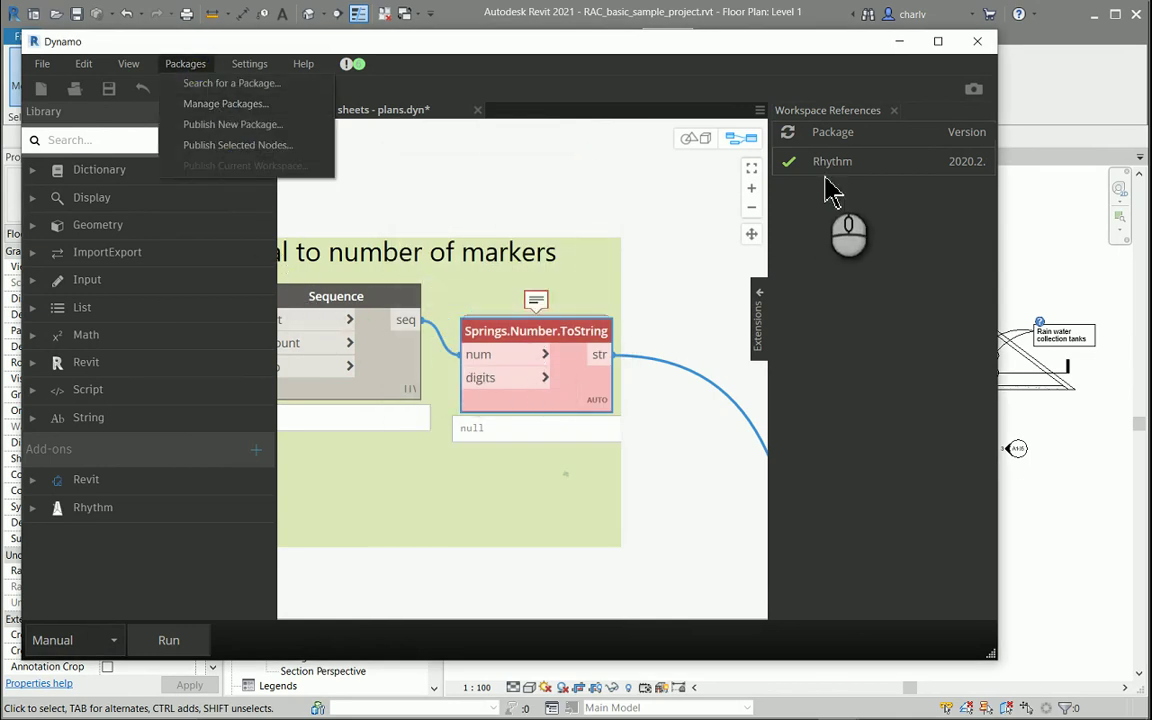
{"action": "left_click", "coordinate": [867, 190]}
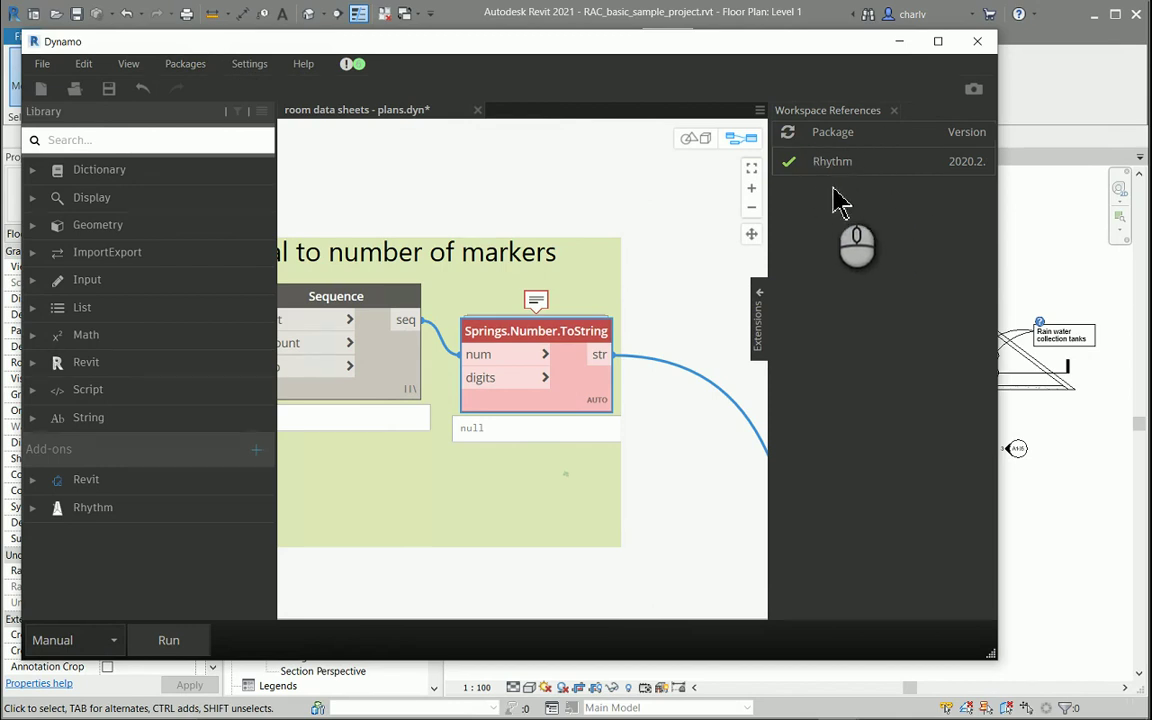
{"action": "left_click", "coordinate": [188, 64]}
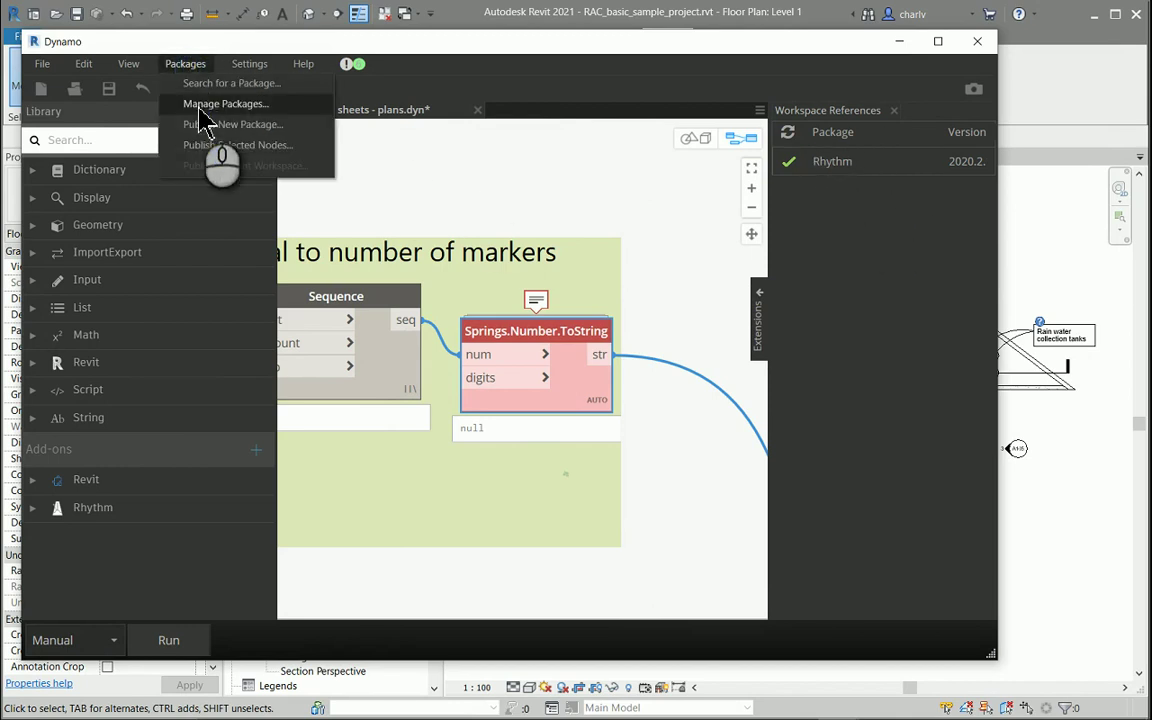
{"action": "left_click", "coordinate": [198, 84]}
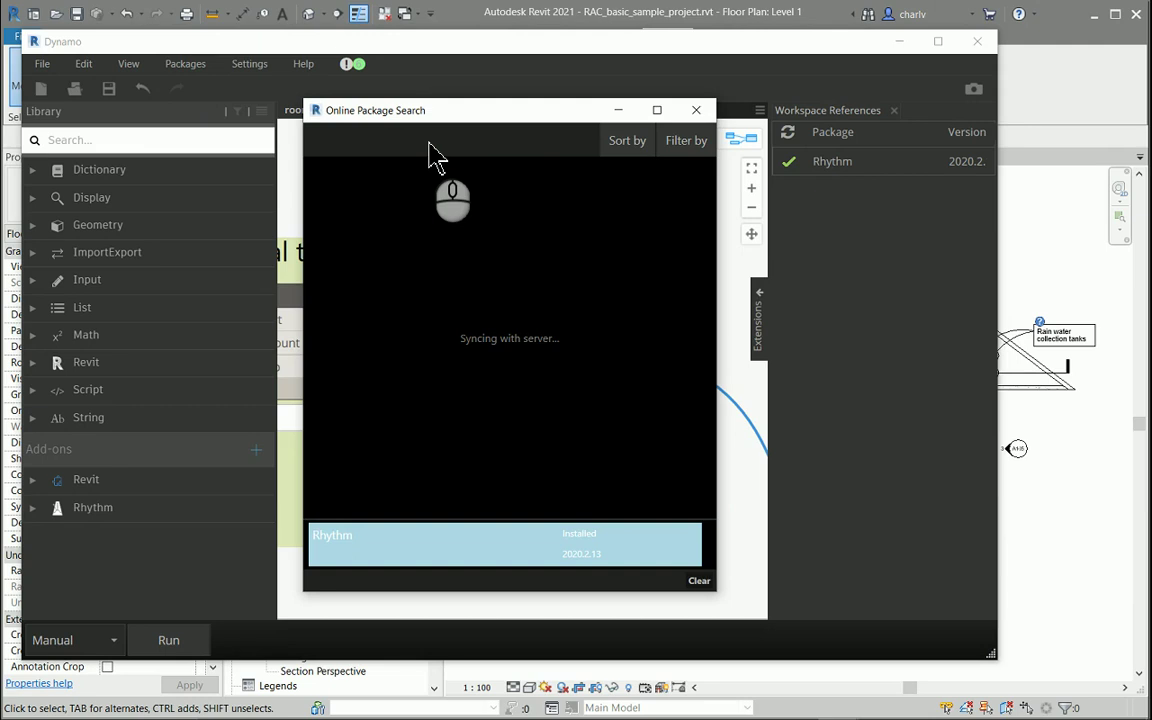
{"action": "type", "text": "rhyt"}
- Search for 'spring', install spring nodes 203.2.0, and close the package search
{"action": "double_click", "coordinate": [437, 147]}
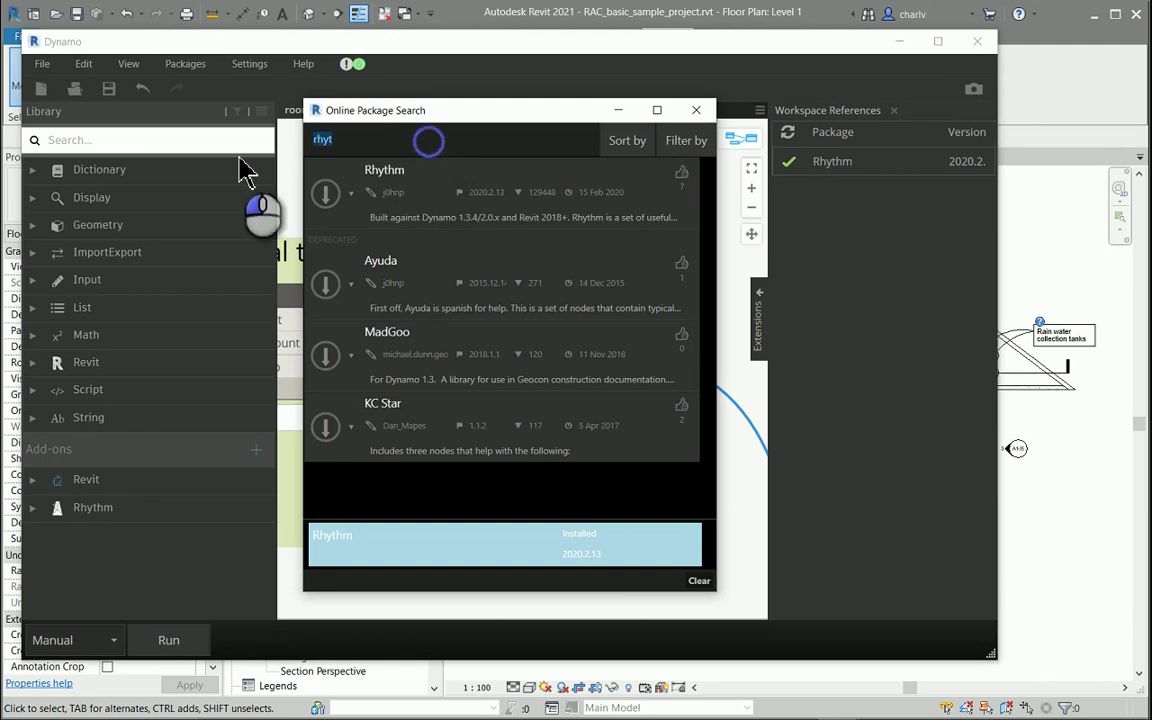
{"action": "type", "text": "s"}
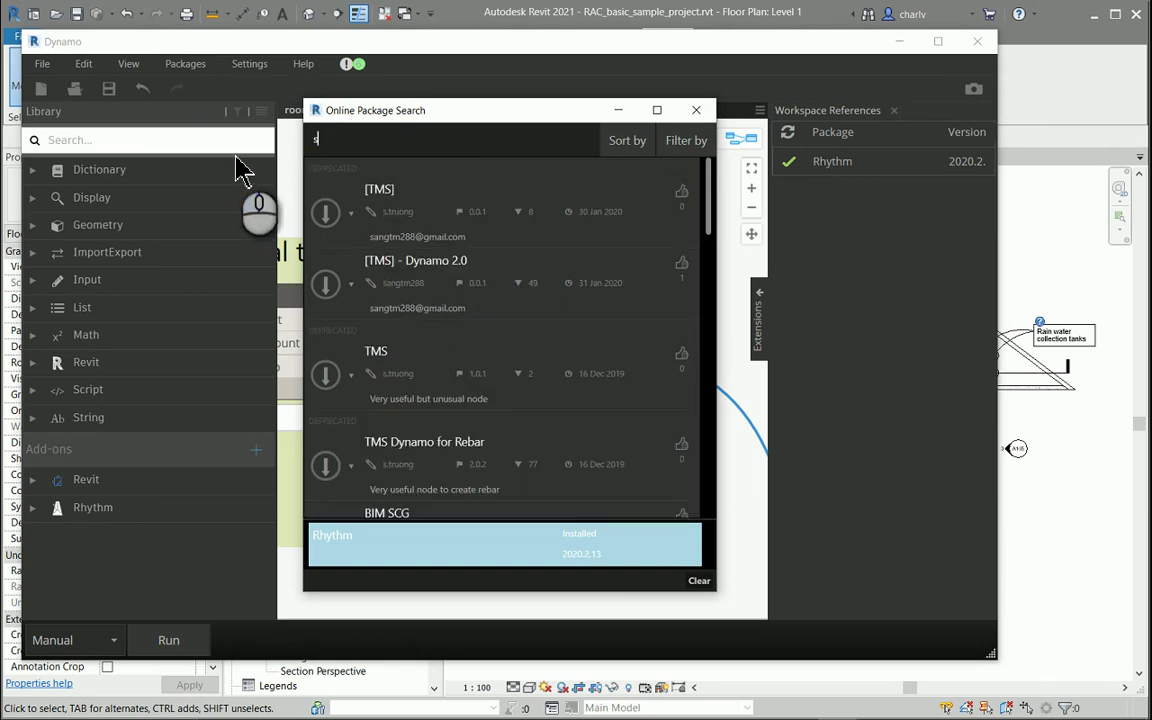
{"action": "type", "text": "pring"}
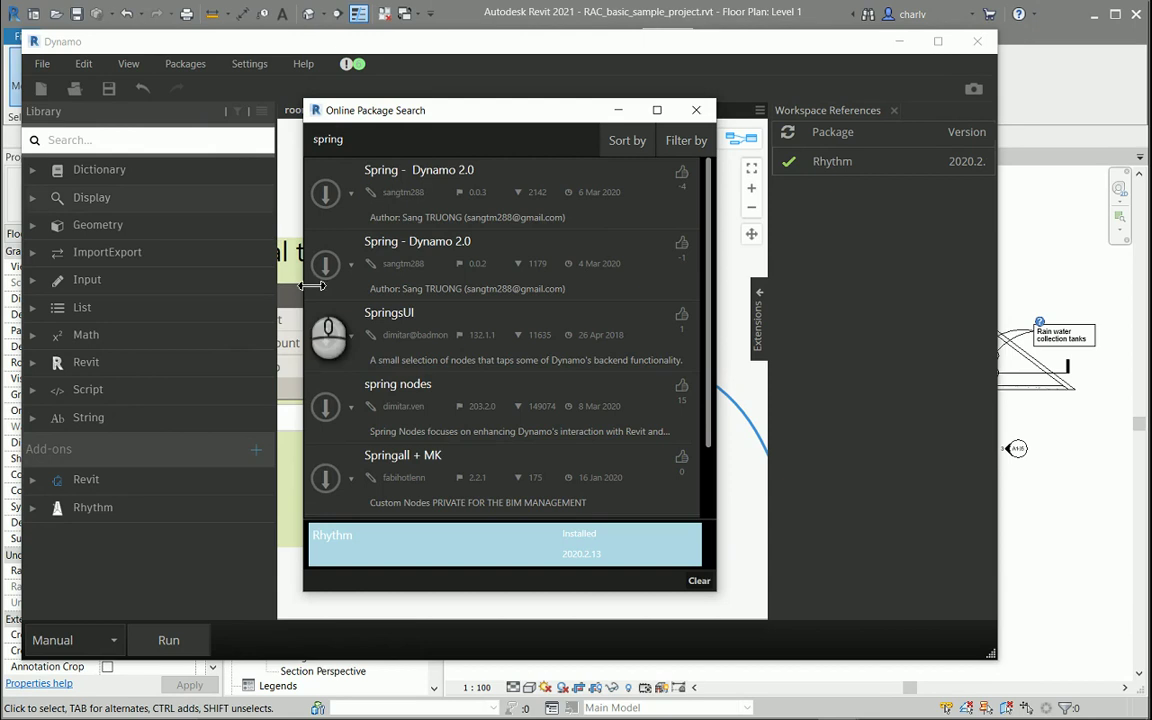
{"action": "left_click", "coordinate": [427, 386]}
{"action": "scroll", "coordinate": [430, 395], "scroll_direction": "down", "scroll_amount": 3}
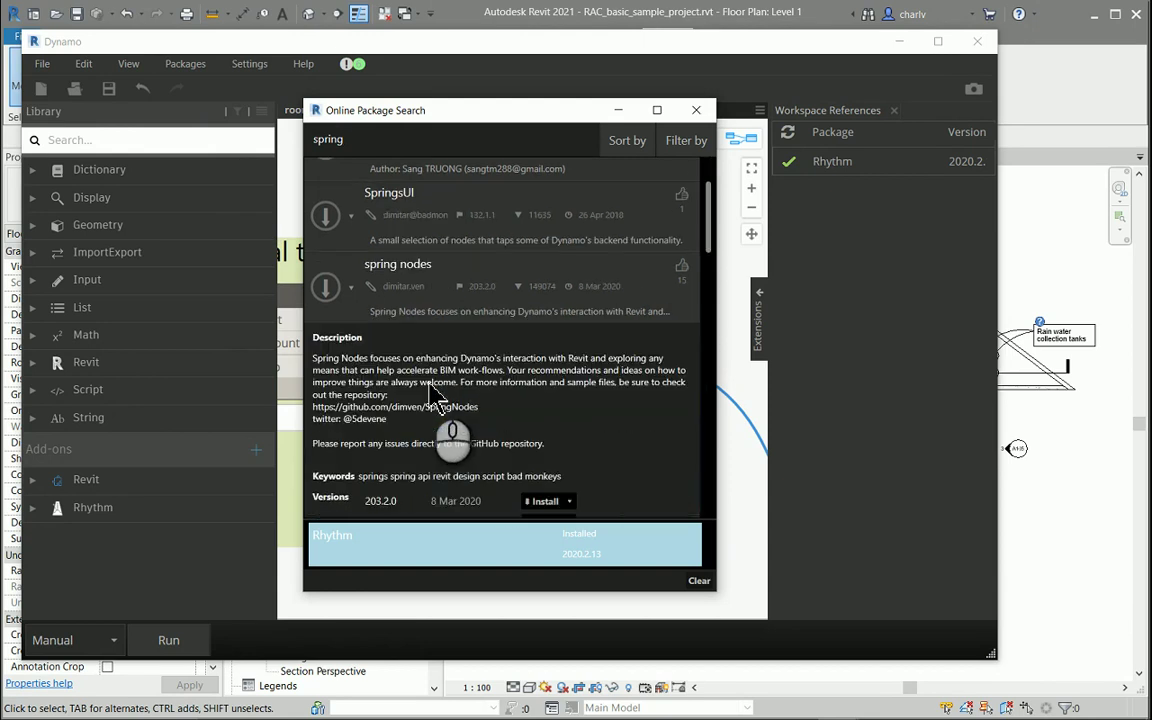
{"action": "scroll", "coordinate": [460, 380], "scroll_direction": "down", "scroll_amount": 2}
{"action": "left_click", "coordinate": [545, 421]}
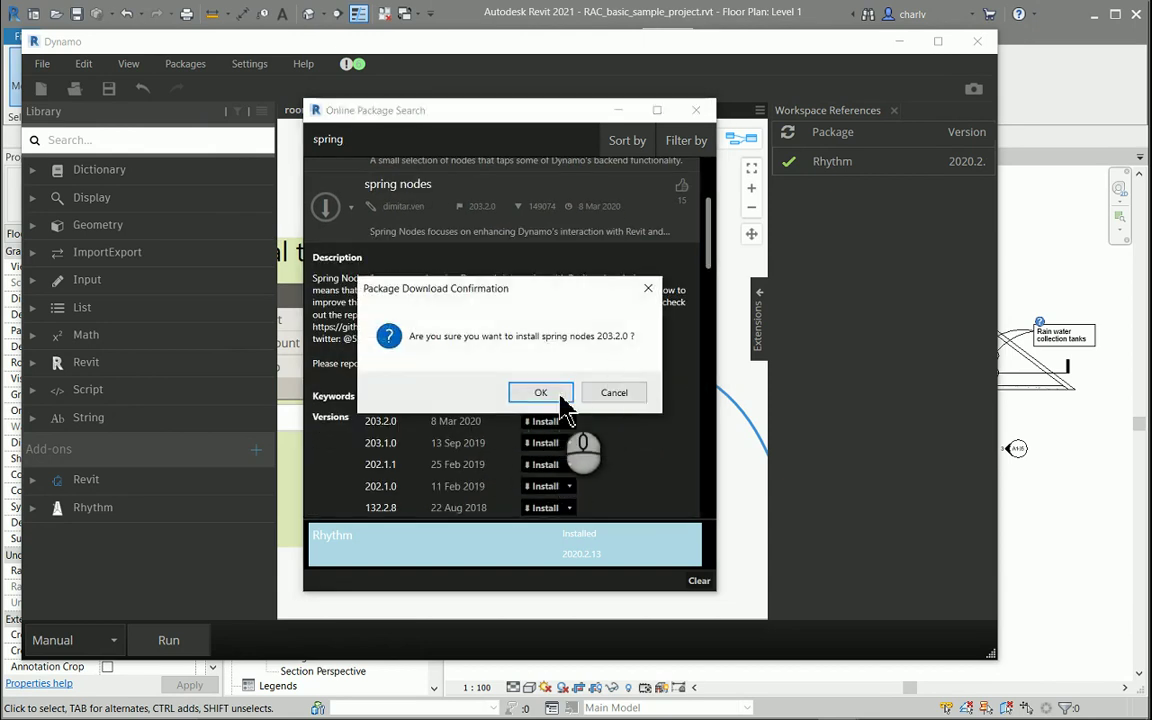
{"action": "left_click", "coordinate": [556, 393]}
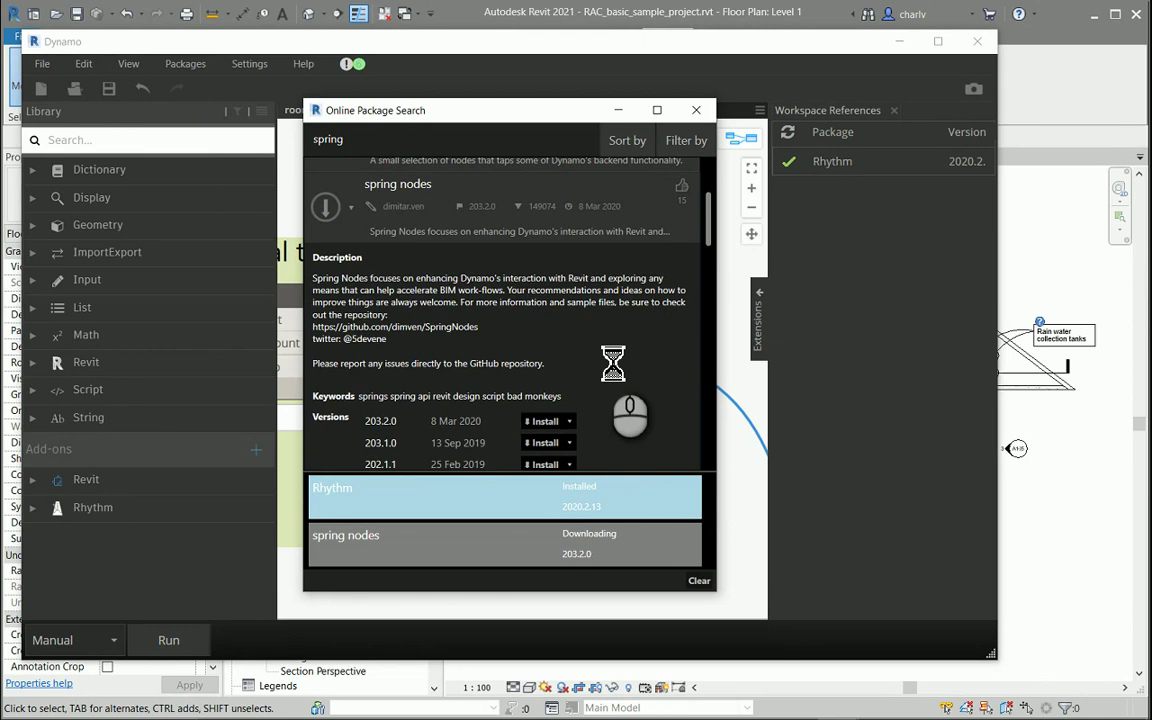
{"action": "left_click", "coordinate": [704, 113]}
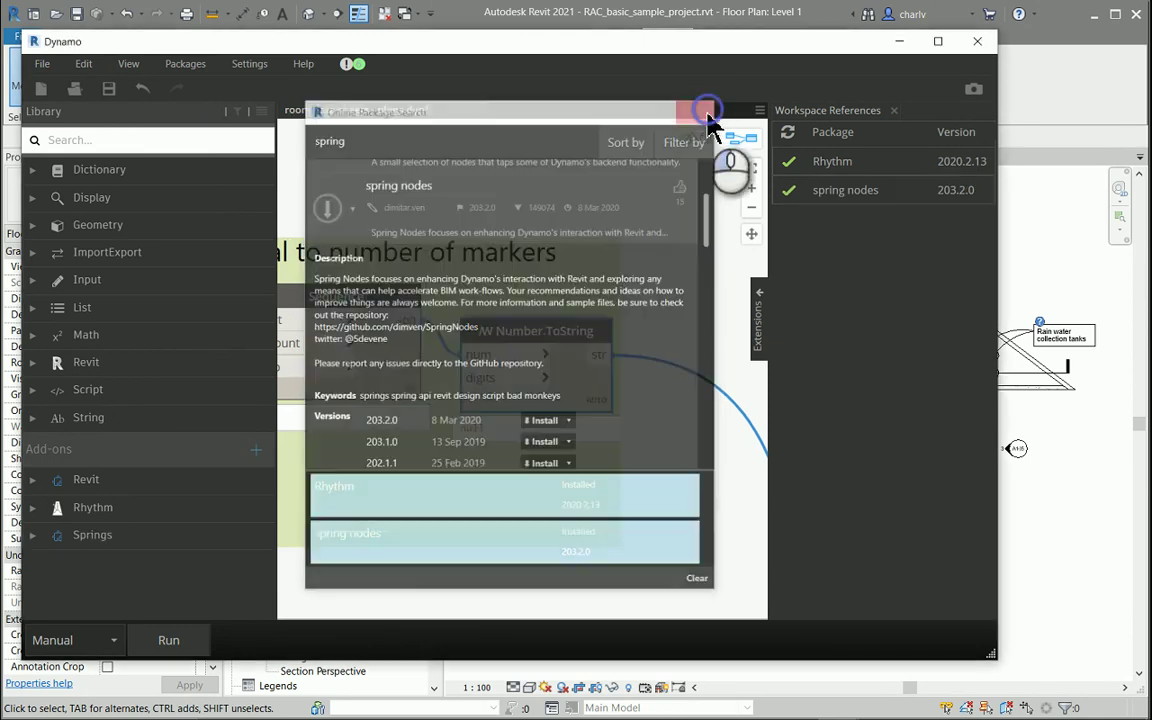
{"action": "scroll", "coordinate": [697, 243], "scroll_direction": "down", "scroll_amount": 2}
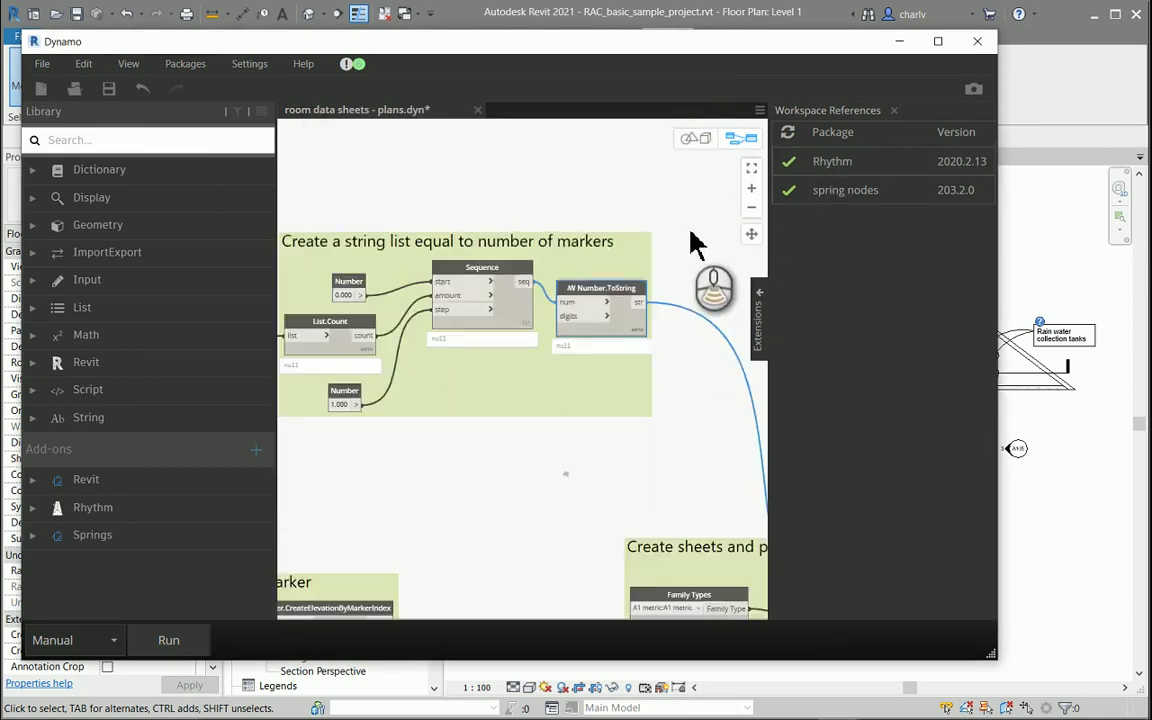
{"action": "scroll", "coordinate": [692, 241], "scroll_direction": "down", "scroll_amount": 2}
{"action": "scroll", "coordinate": [650, 240], "scroll_direction": "down", "scroll_amount": 2}
{"action": "scroll", "coordinate": [617, 232], "scroll_direction": "down", "scroll_amount": 2}
{"action": "scroll", "coordinate": [600, 228], "scroll_direction": "down", "scroll_amount": 1}
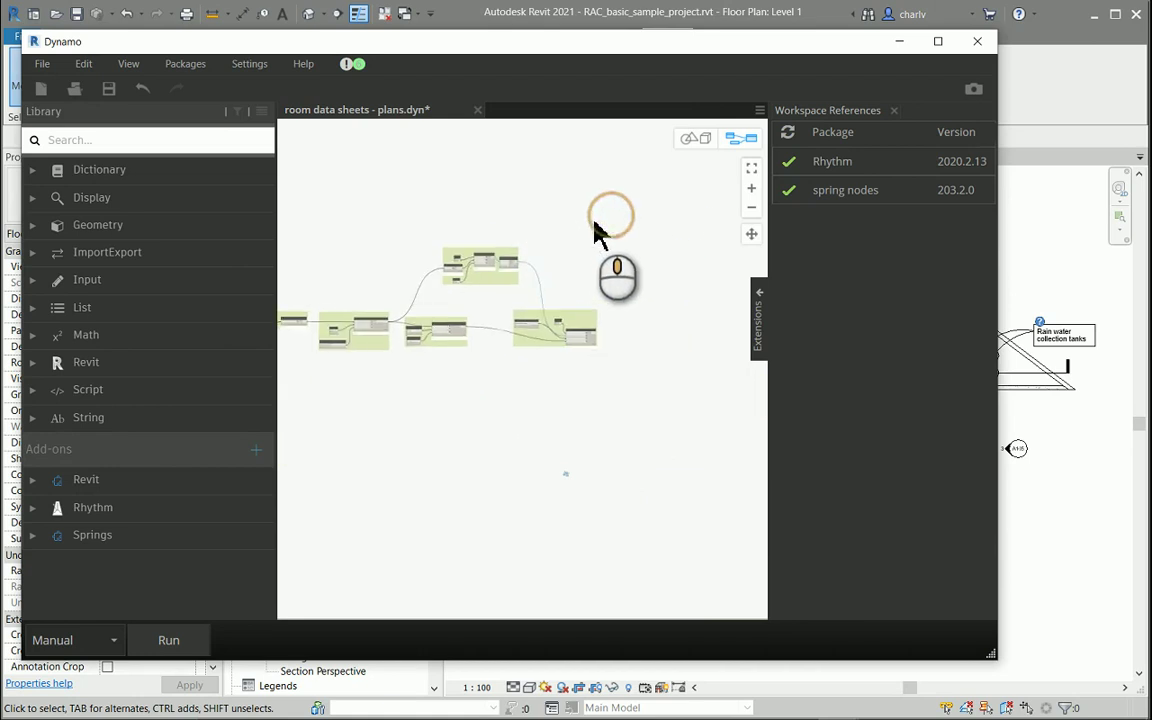
{"action": "scroll", "coordinate": [450, 231], "scroll_direction": "up", "scroll_amount": 3}
{"action": "scroll", "coordinate": [590, 244], "scroll_direction": "up", "scroll_amount": 3}
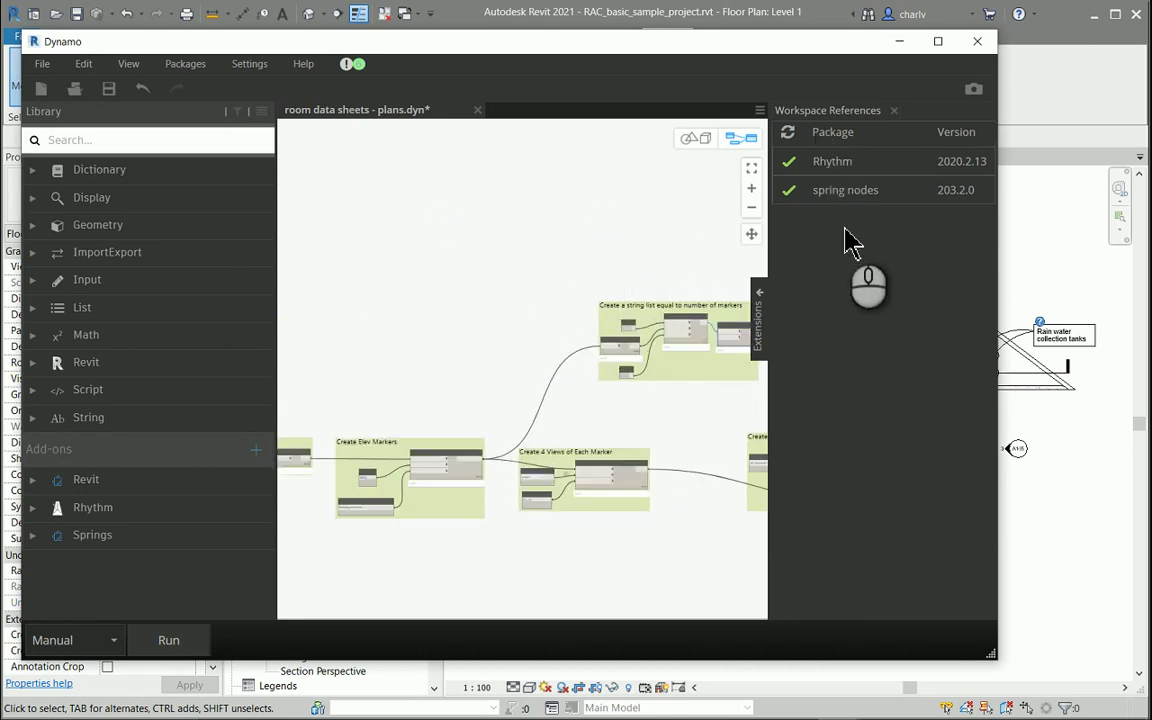
{"action": "middle_click_drag", "start_coordinate": [685, 228], "coordinate": [380, 204]}
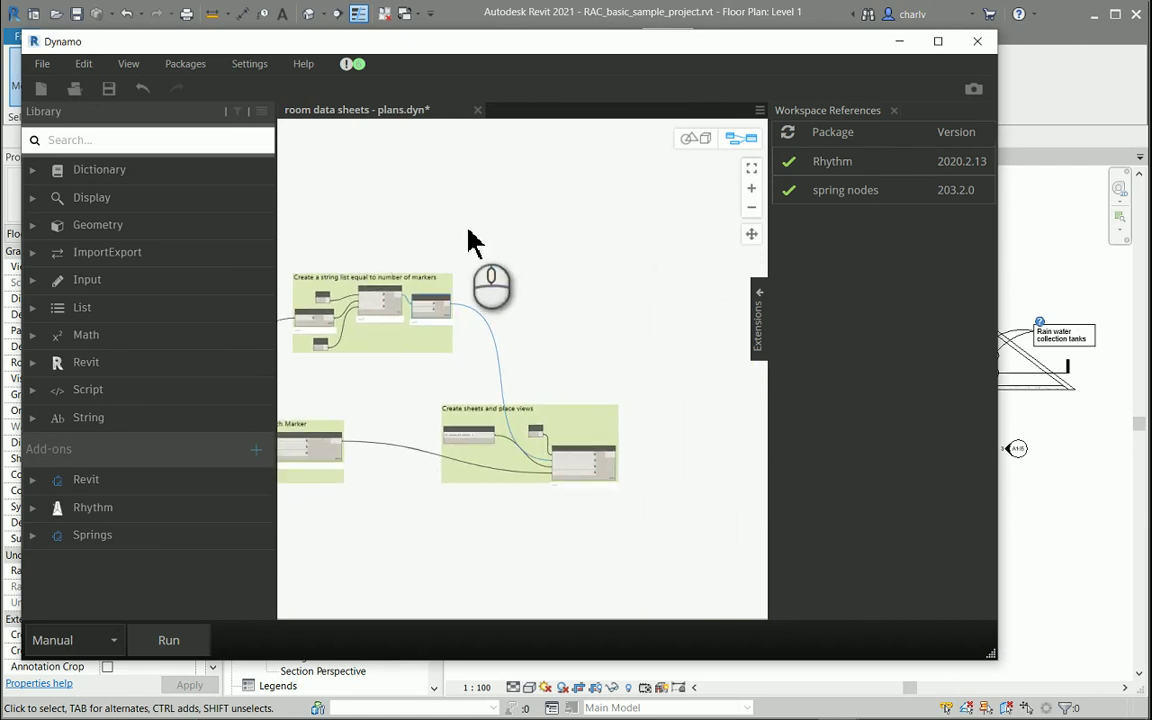
{"action": "middle_click_drag", "start_coordinate": [468, 237], "coordinate": [617, 224]}
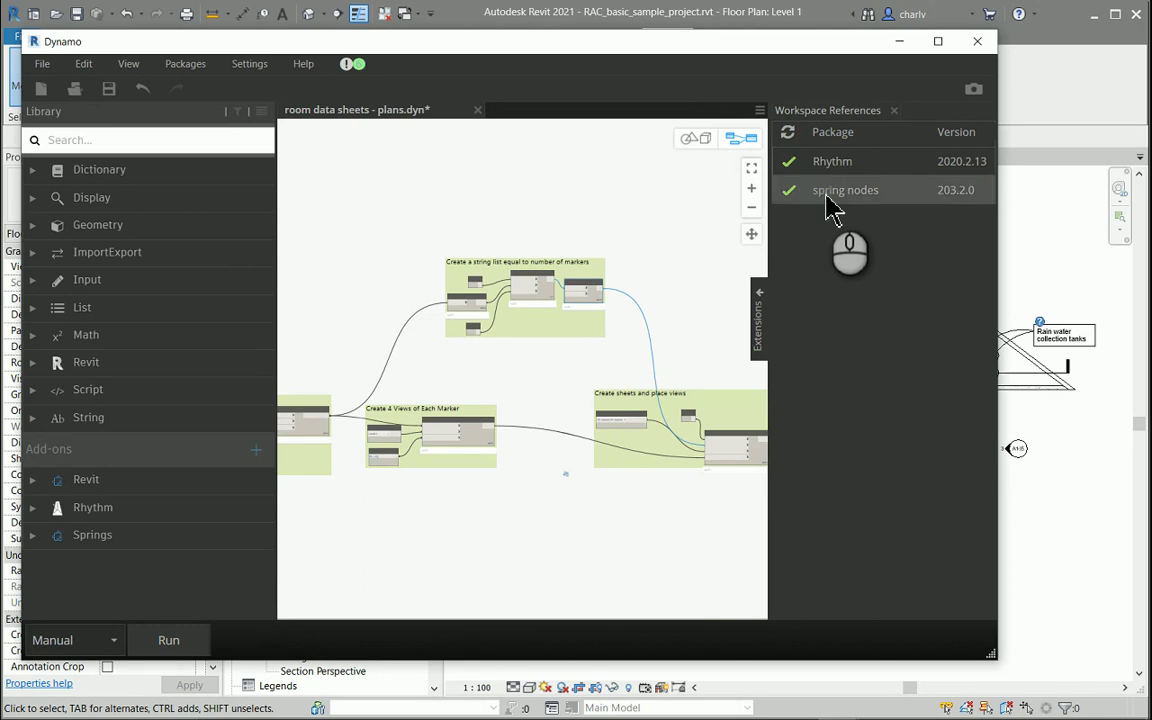
{"action": "mouse_move", "coordinate": [845, 190]}
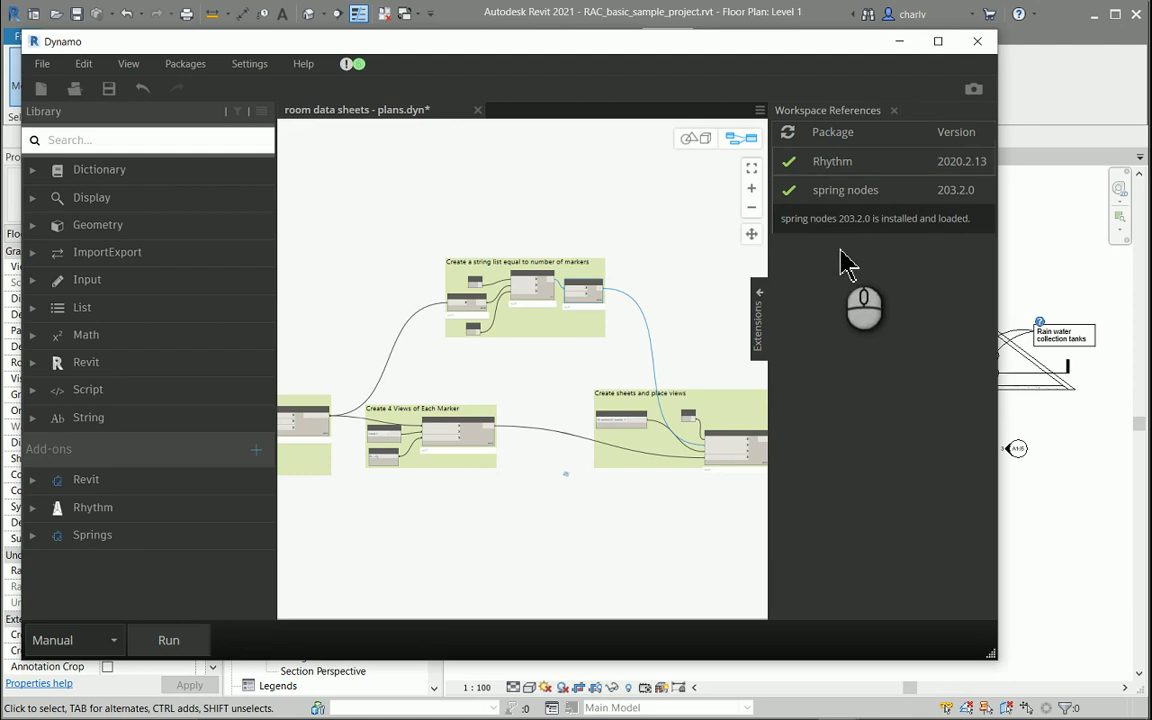
{"action": "middle_click_drag", "start_coordinate": [650, 239], "coordinate": [542, 265]}
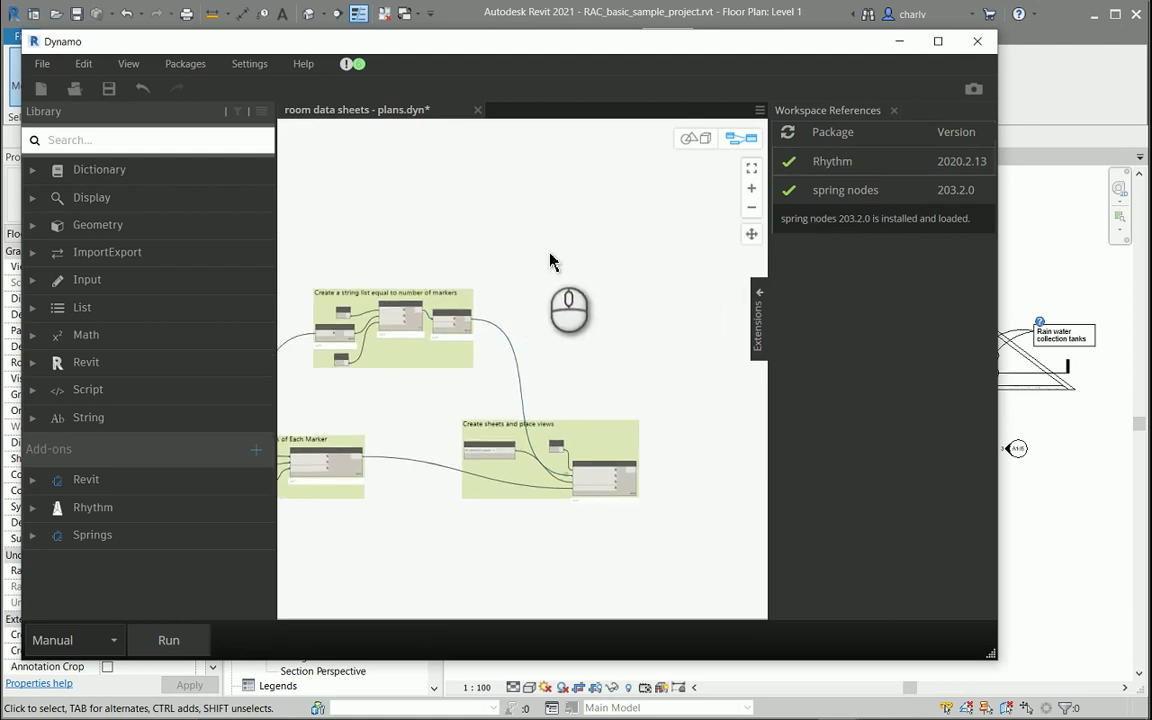
{"action": "scroll", "coordinate": [465, 360], "scroll_direction": "up", "scroll_amount": 4}
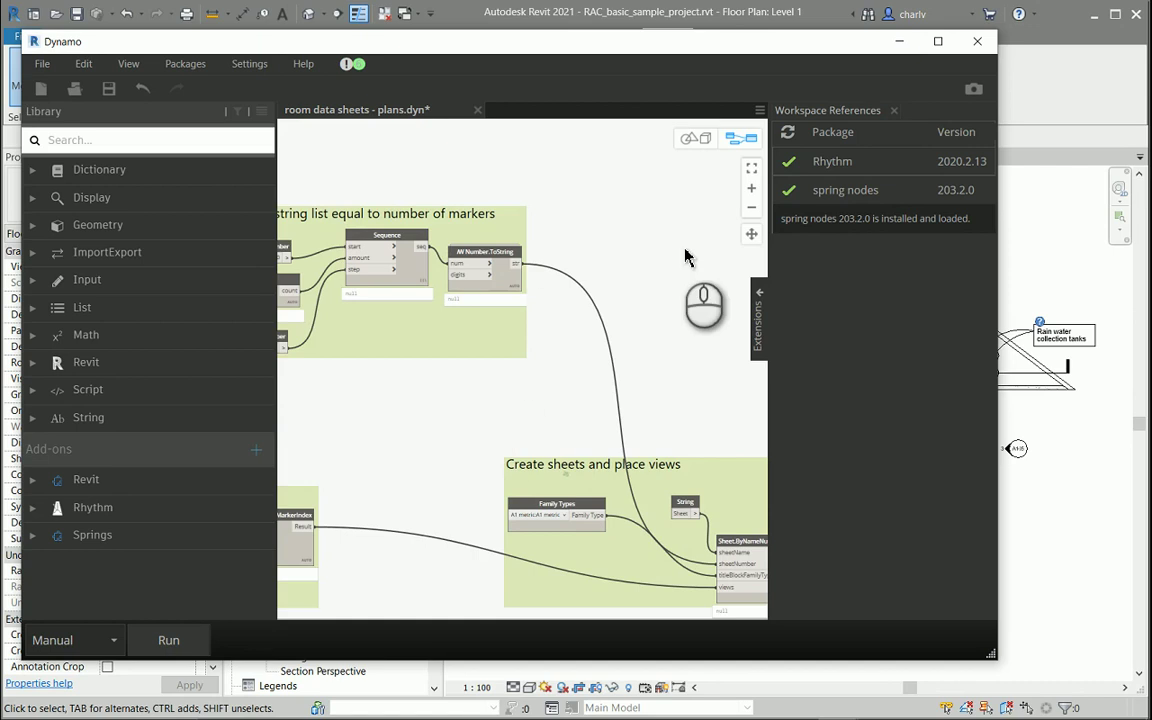